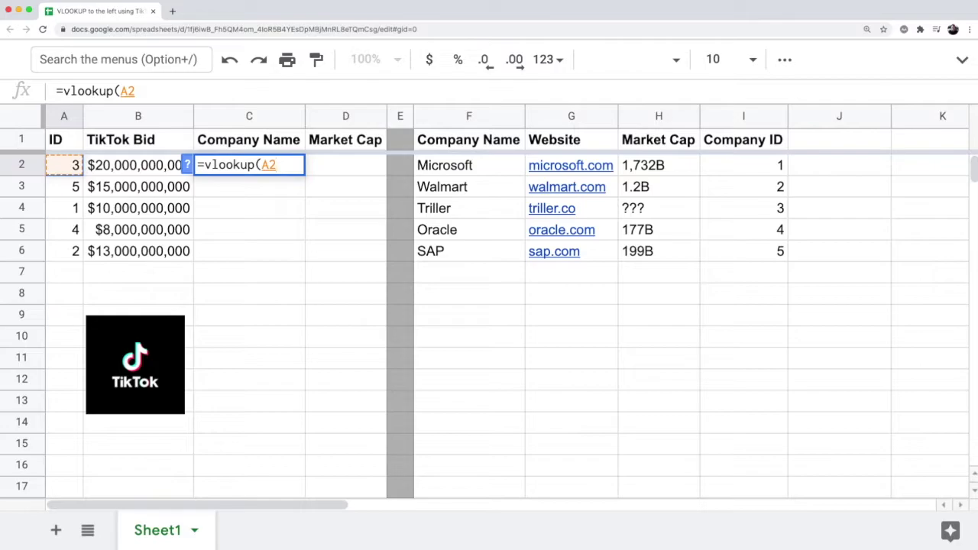
# Discard the unfinished VLOOKUP in C2 and insert an empty column before the Company Name column F.
pyautogui.moveTo(450, 165); pyautogui.dragTo(756, 251)
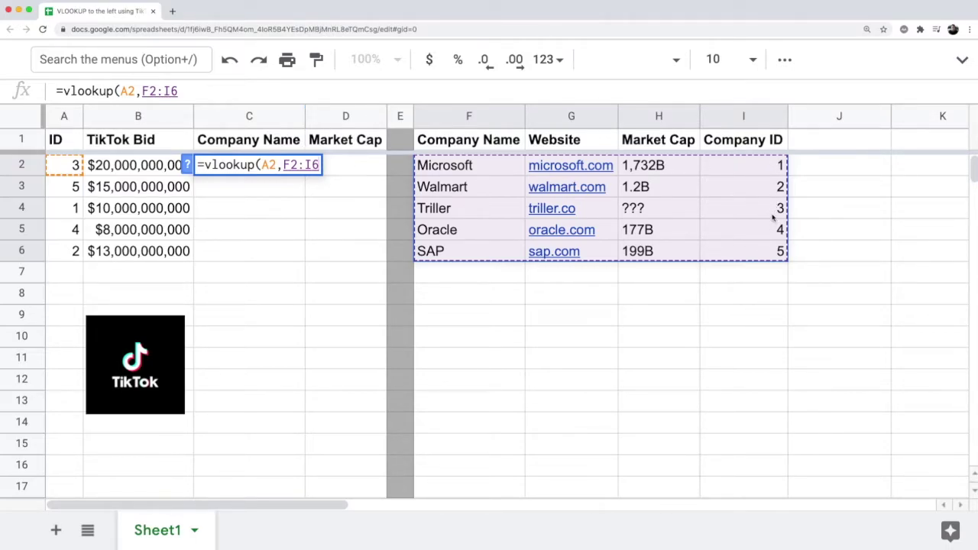
pyautogui.press('Escape')
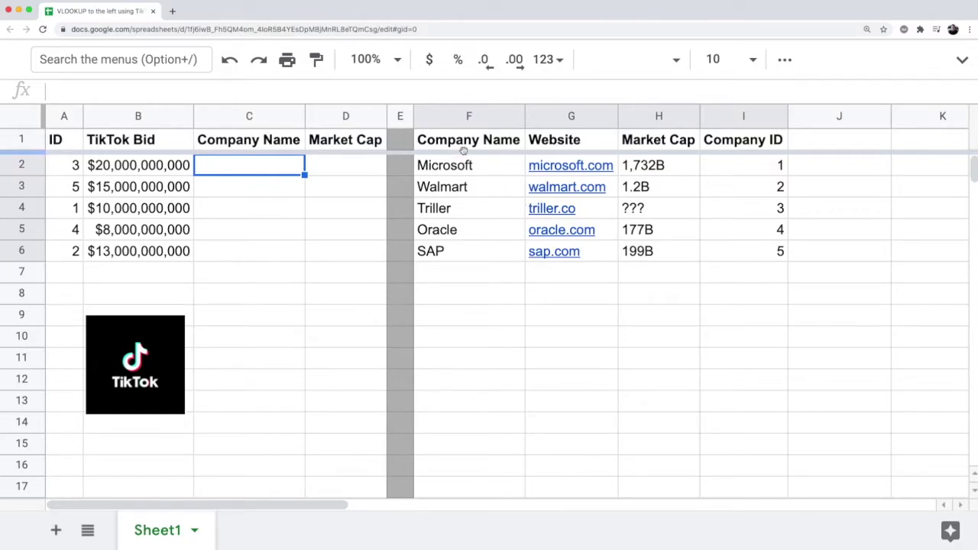
pyautogui.click(486, 117)
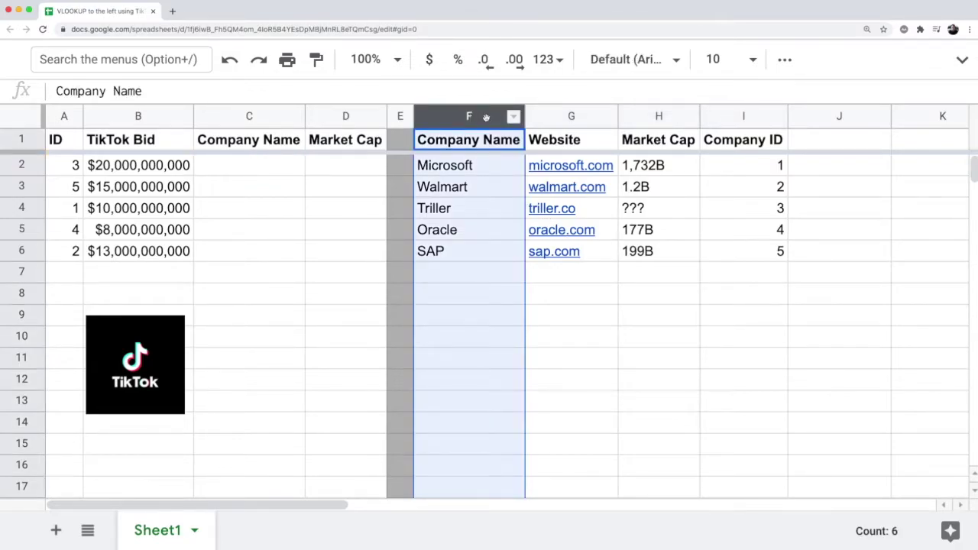
pyautogui.rightClick(486, 117)
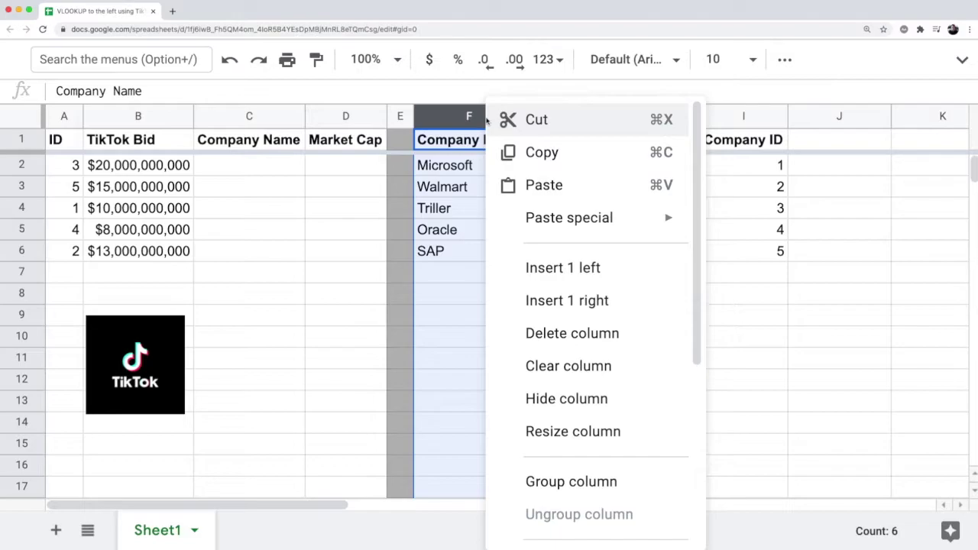
pyautogui.click(598, 271)
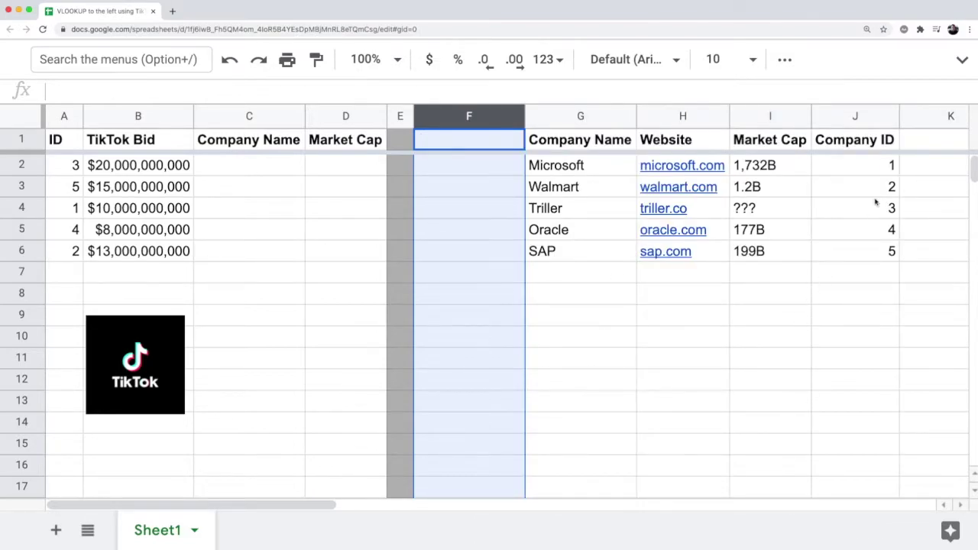
# Move the Company ID column from column J into the empty column F.
pyautogui.click(857, 121)
pyautogui.press('super+x')
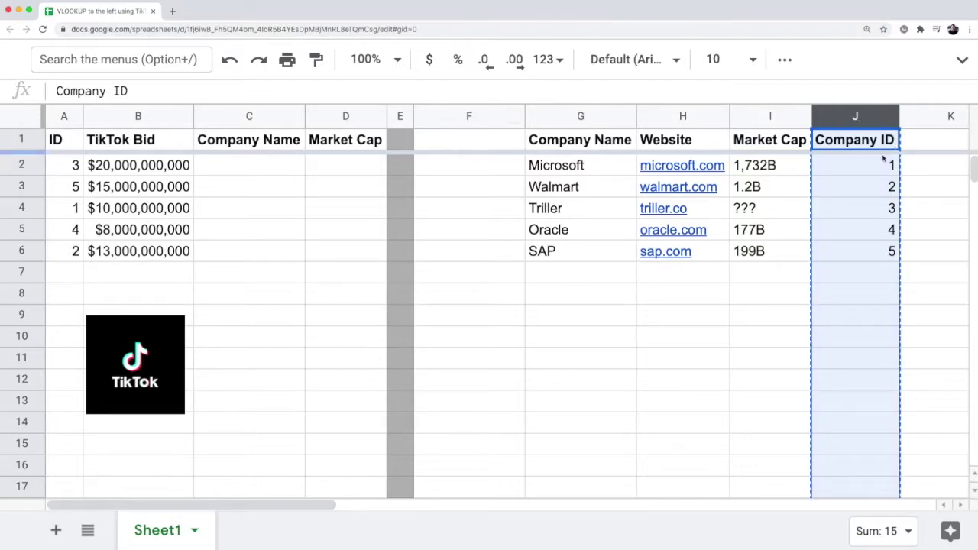
pyautogui.click(463, 115)
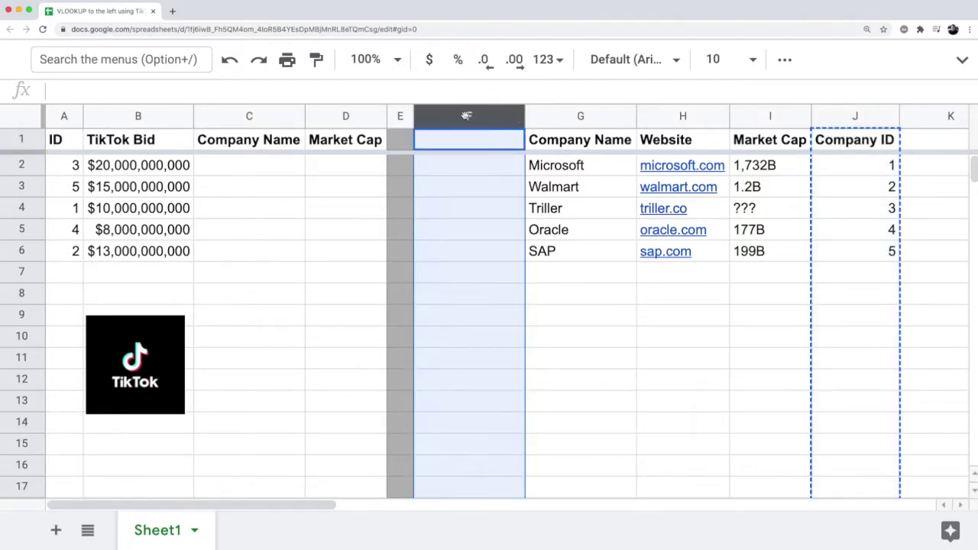
pyautogui.press('super+v')
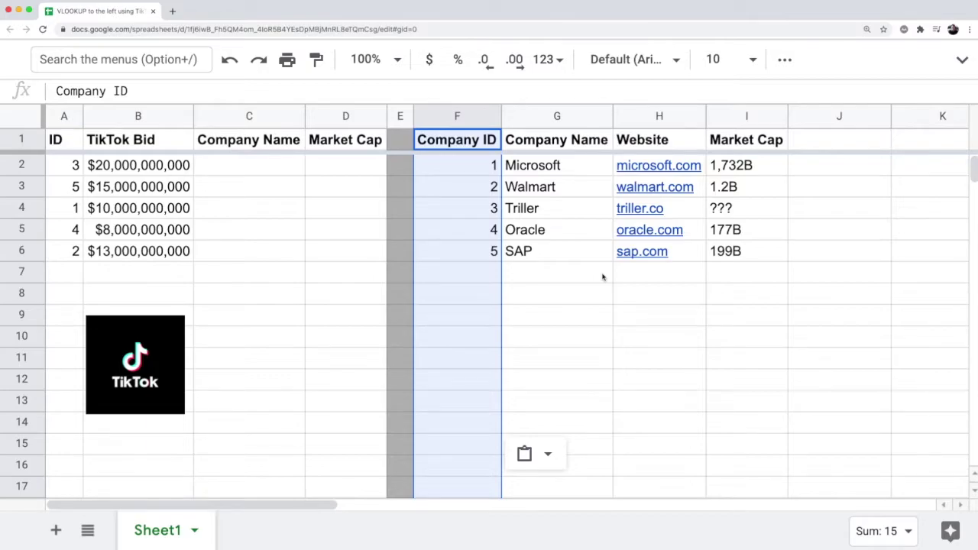
pyautogui.click(513, 229)
pyautogui.click(480, 164)
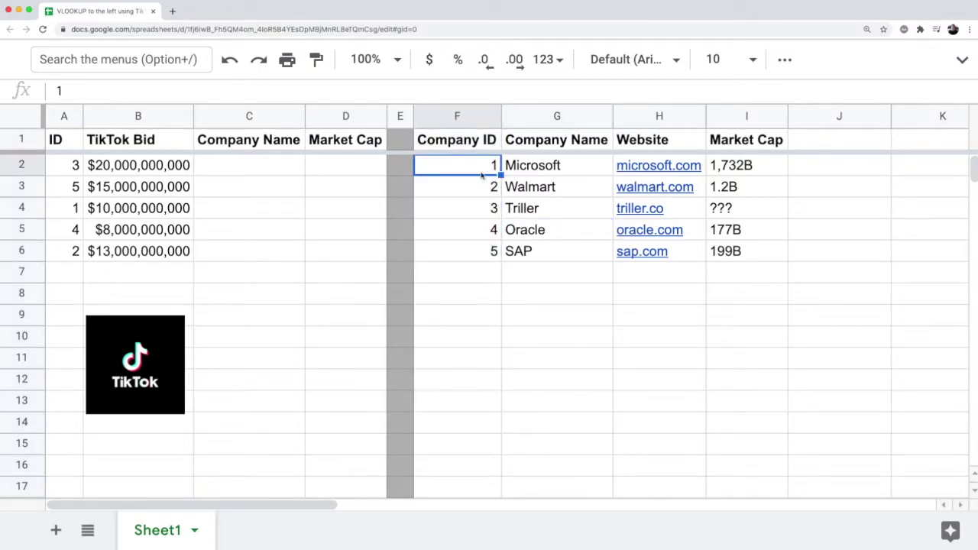
pyautogui.moveTo(458, 135); pyautogui.dragTo(727, 253)
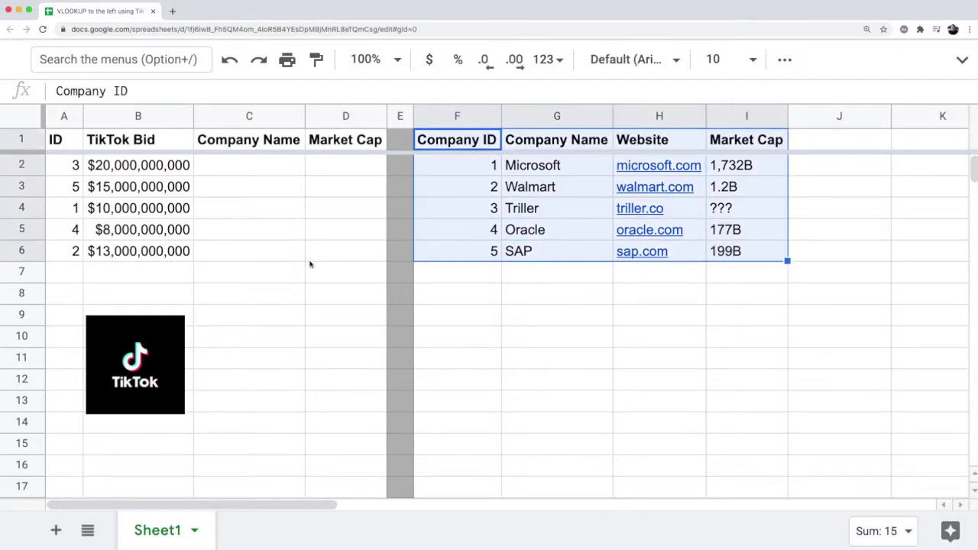
# Start a VLOOKUP formula in C2 with the ID in A2 as the search key.
pyautogui.click(280, 170)
pyautogui.write('=v')
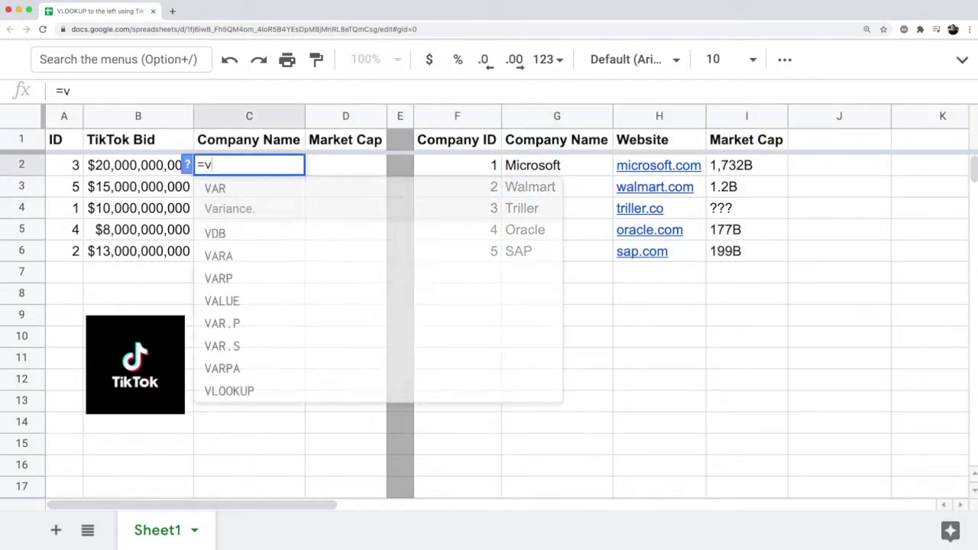
pyautogui.write('lookup')
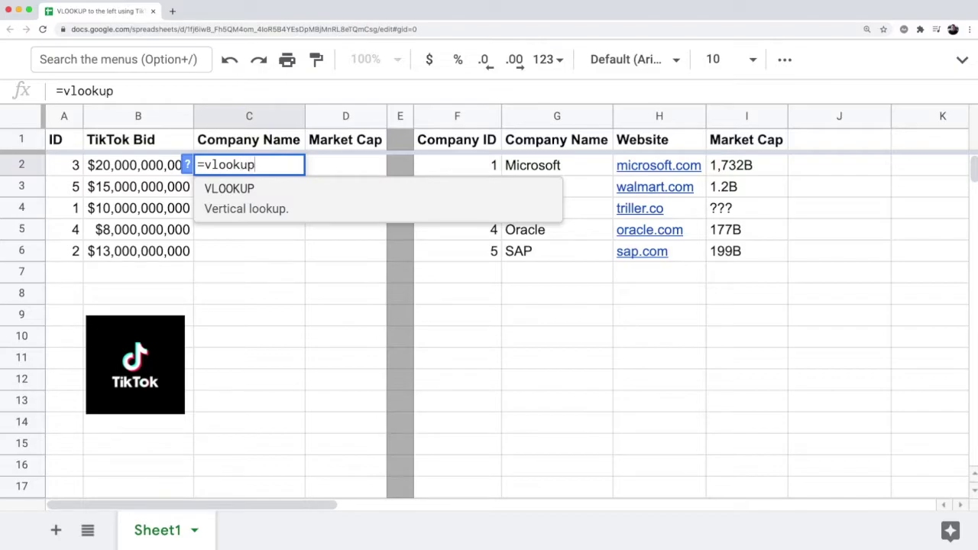
pyautogui.write('(')
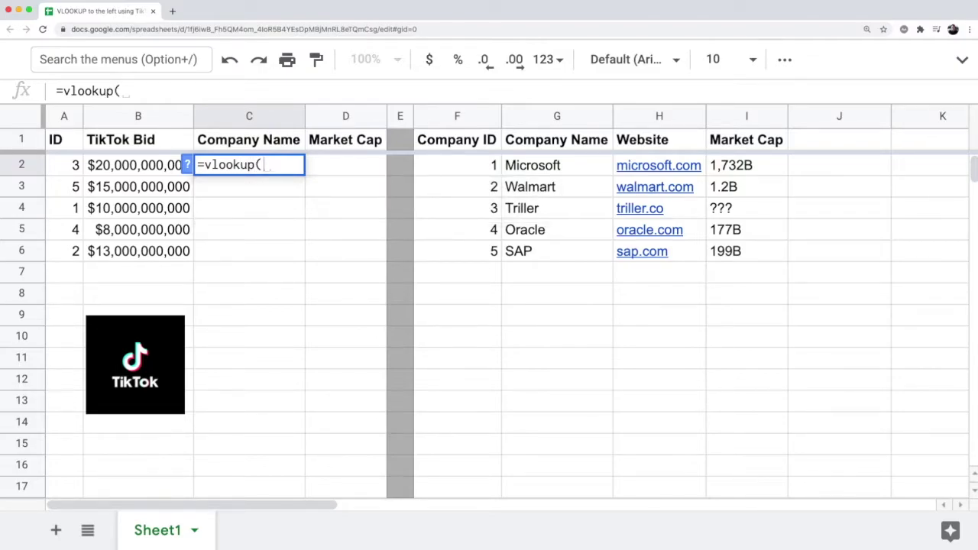
pyautogui.press('Left')
pyautogui.press('Left')
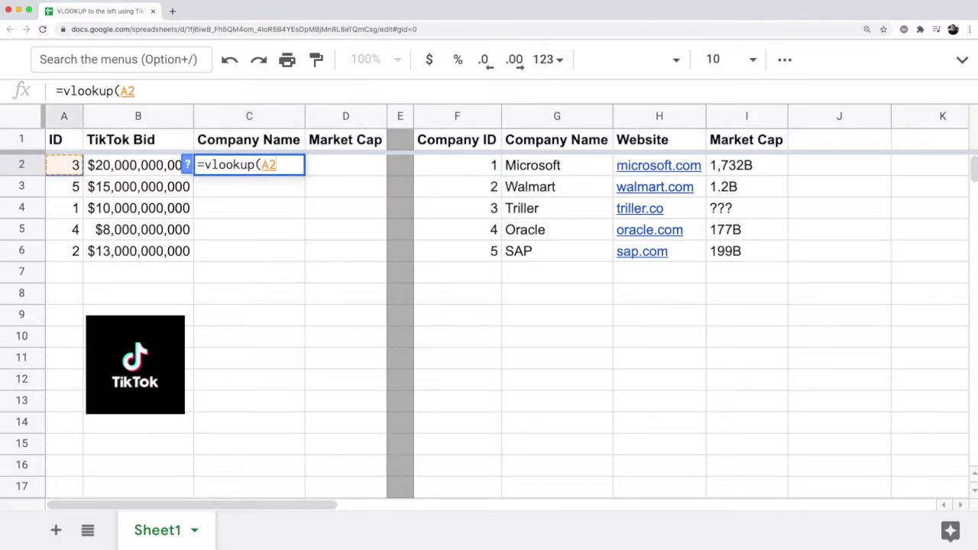
# Add the company table F2:I6 as the VLOOKUP's search range.
pyautogui.write(',')
pyautogui.press('Right')
pyautogui.press('Right')
pyautogui.press('Right')
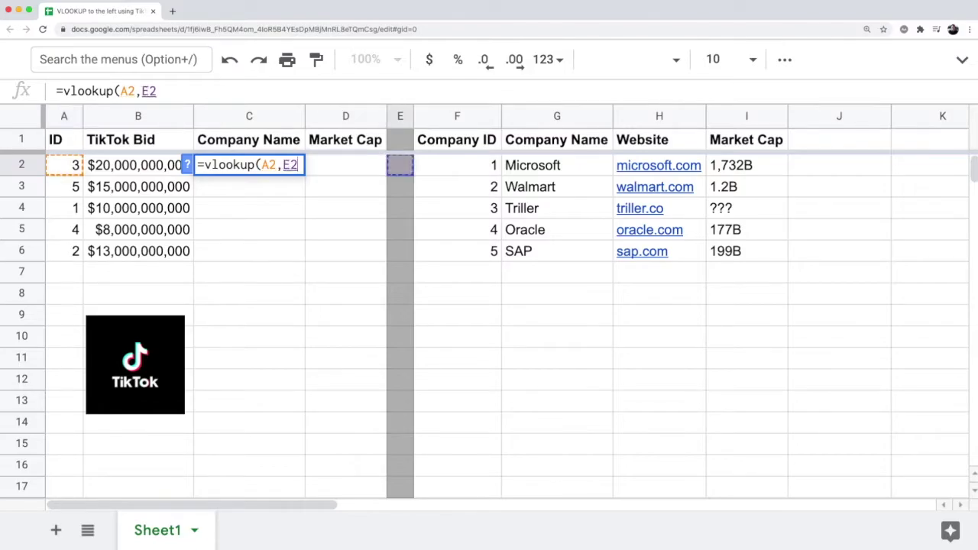
pyautogui.hotkey('shift', 'Right')
pyautogui.hotkey('shift', 'Right')
pyautogui.hotkey('shift', 'Right')
pyautogui.hotkey('shift', 'Down')
pyautogui.hotkey('shift', 'Down')
pyautogui.hotkey('shift', 'Down')
pyautogui.hotkey('shift', 'Down')
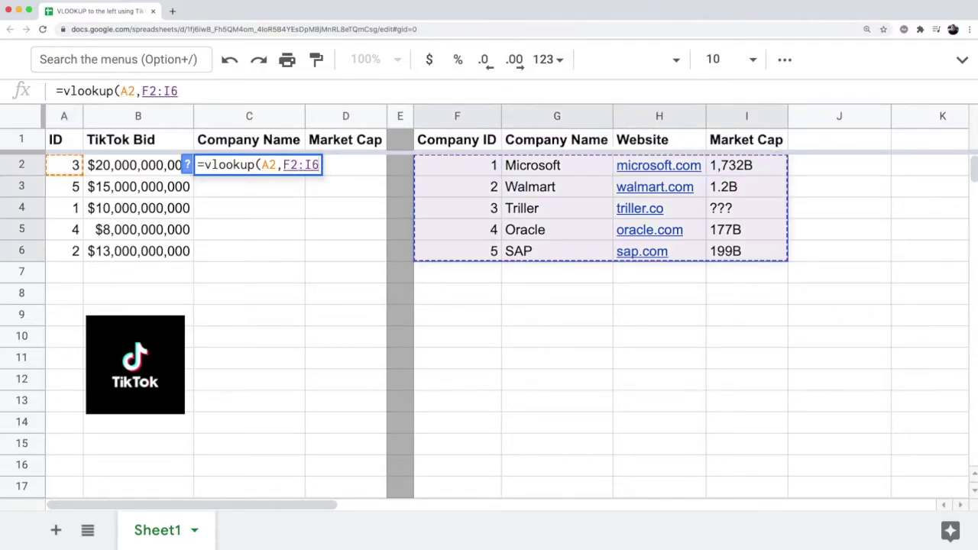
# Complete the VLOOKUP in C2 with column index 2 and 0 for an exact match.
pyautogui.write(',2')
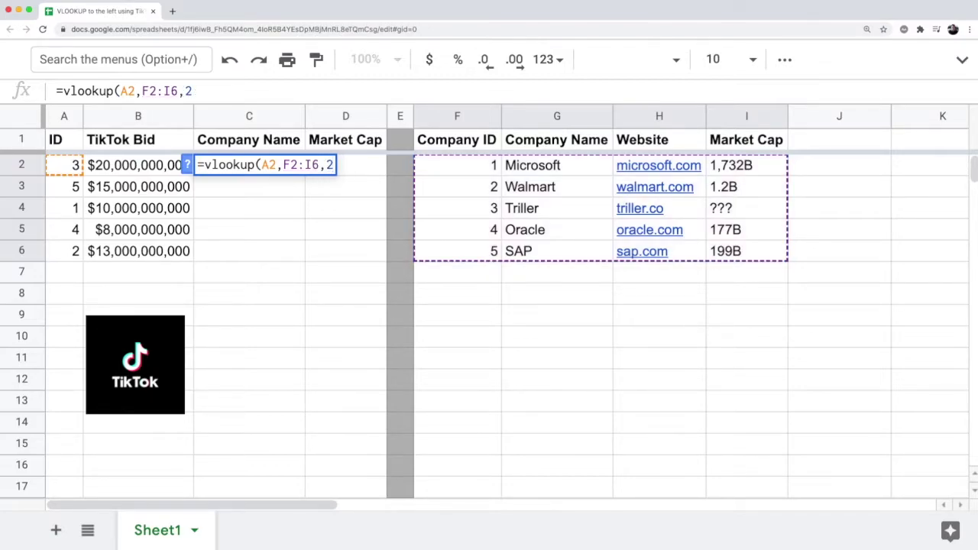
pyautogui.write(',0)')
pyautogui.press('Return')
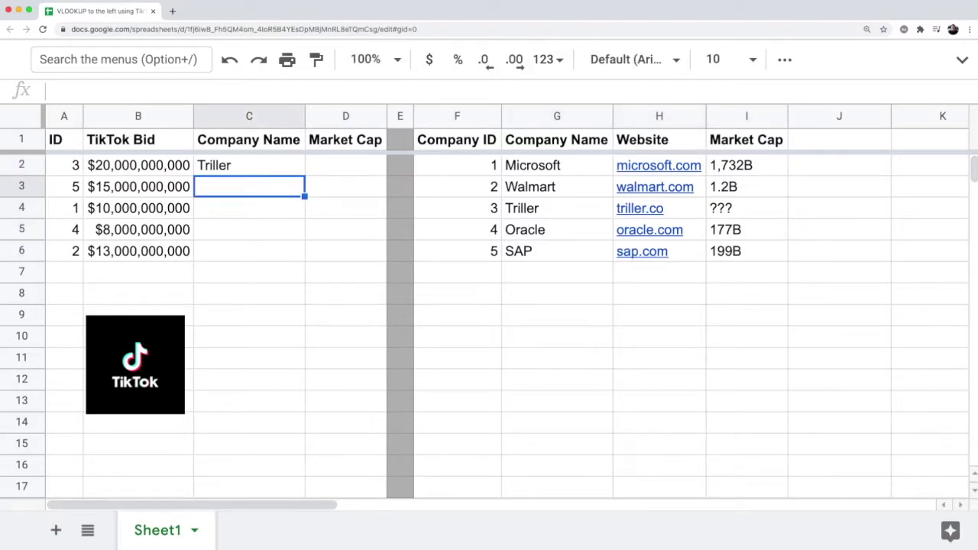
pyautogui.moveTo(454, 204); pyautogui.dragTo(769, 202)
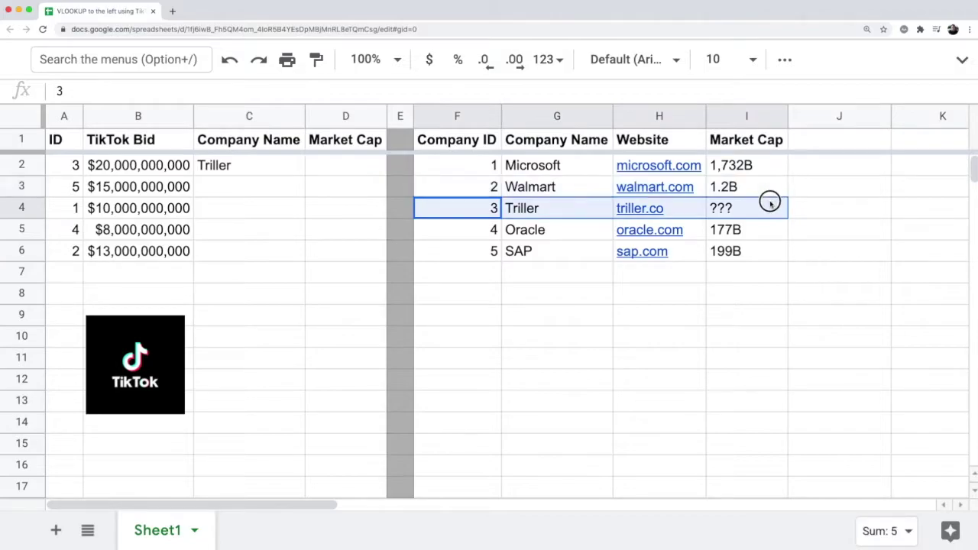
pyautogui.click(481, 188)
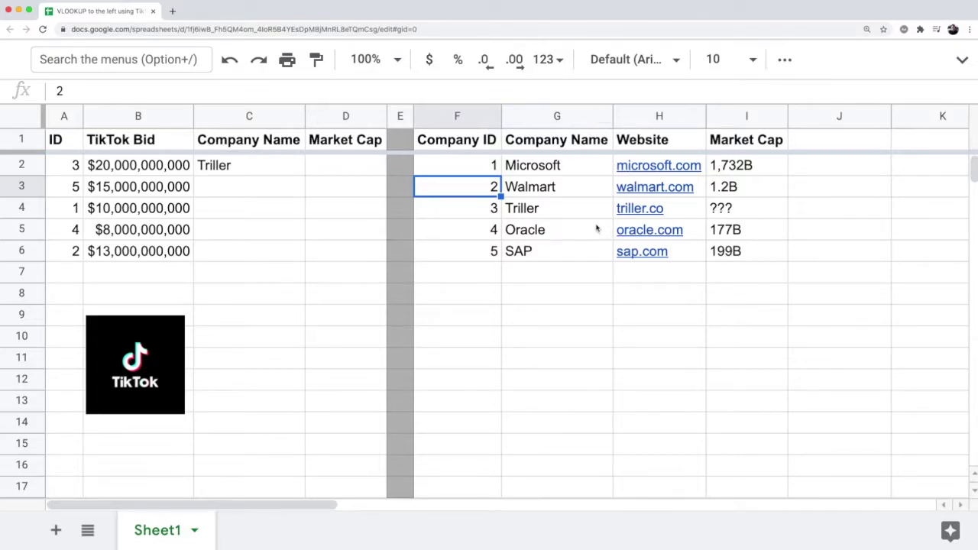
# Undo the VLOOKUP formula, the Company ID column move and the column insertion.
pyautogui.hotkey('ctrl', 'z')
pyautogui.hotkey('ctrl', 'z')
pyautogui.hotkey('ctrl', 'z')
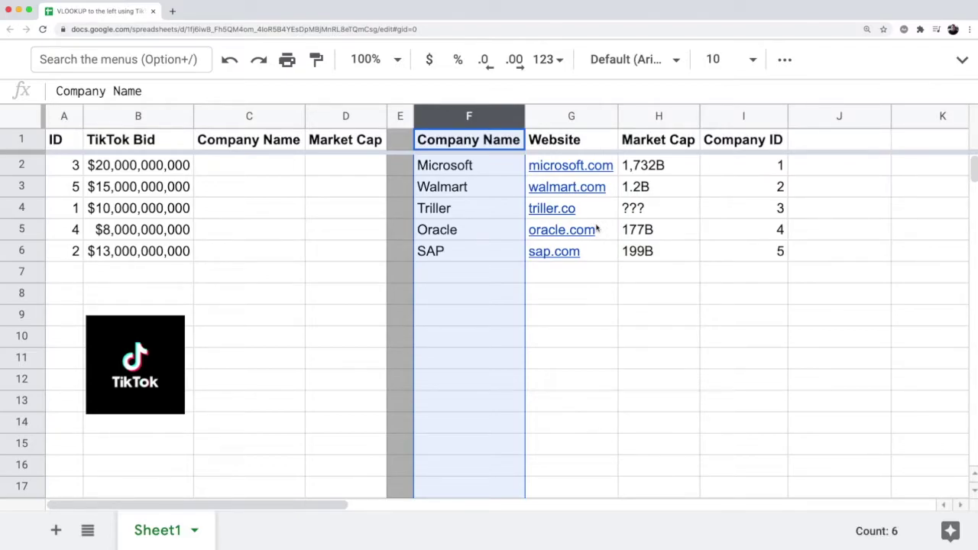
# Add the headers Company Name in J1 and Market Cap in K1, beside the Company ID column.
pyautogui.click(723, 234)
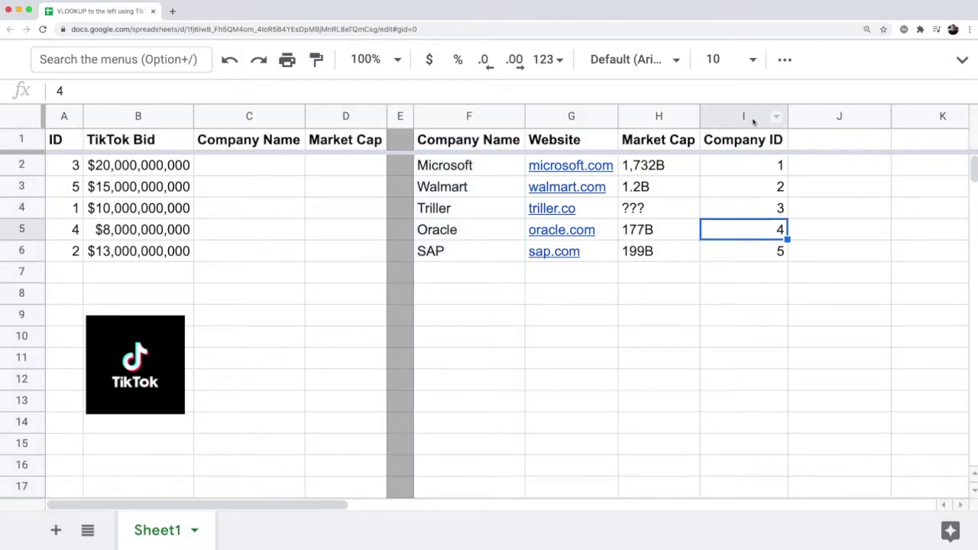
pyautogui.click(768, 116)
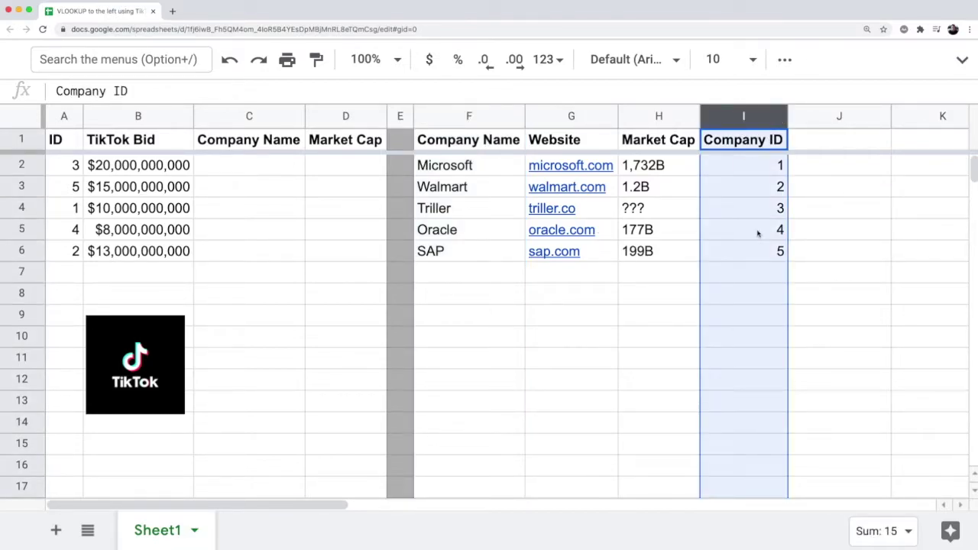
pyautogui.hscroll(4, 771, 204)
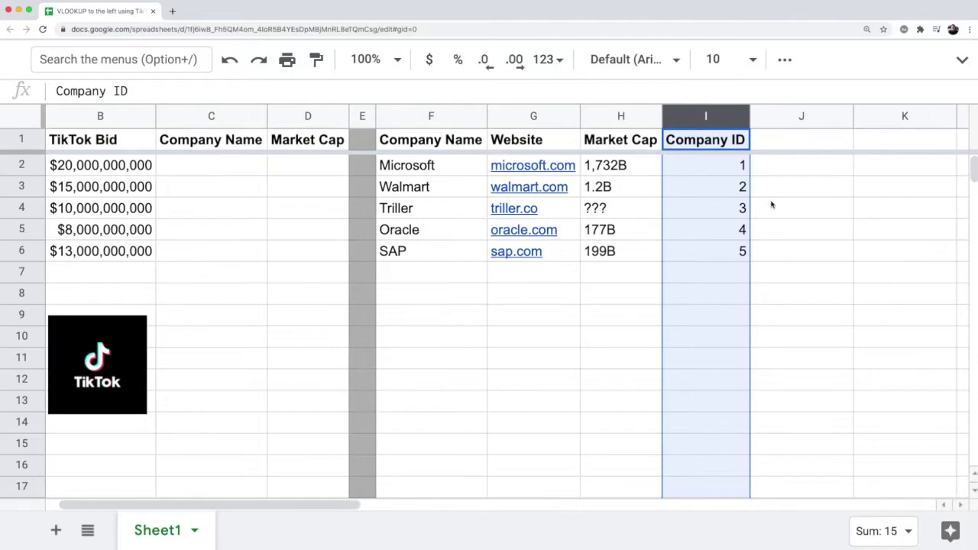
pyautogui.click(719, 148)
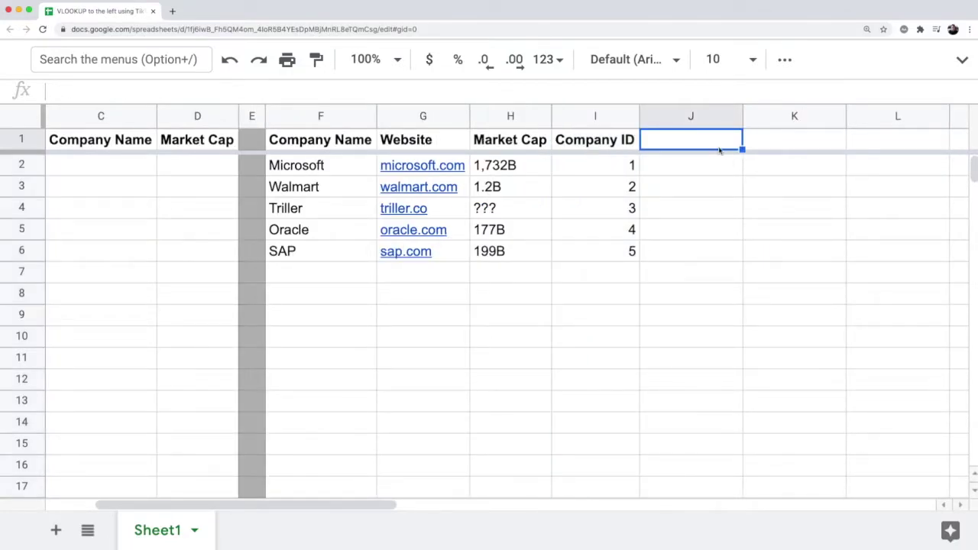
pyautogui.write('Company Name')
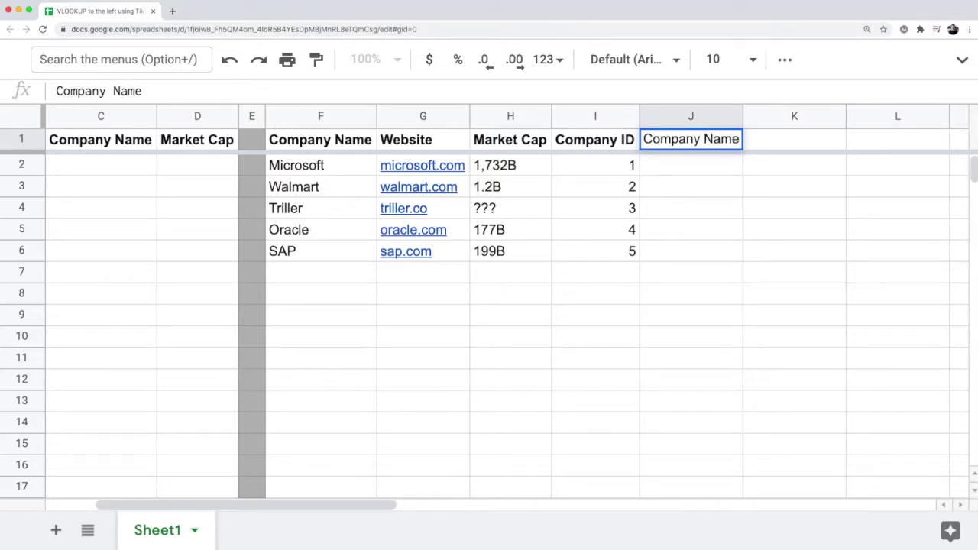
pyautogui.press('Tab')
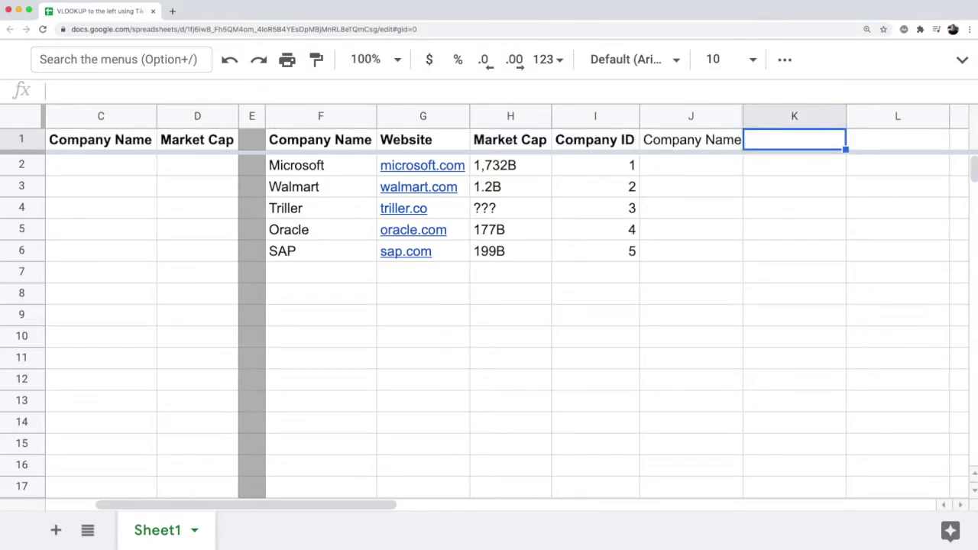
pyautogui.write('Market Cap')
pyautogui.press('Return')
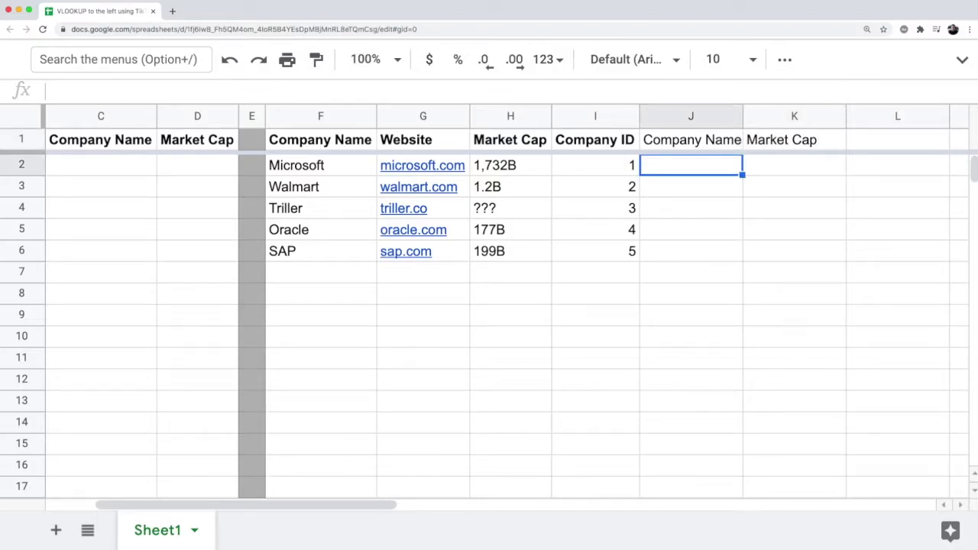
# Enter the formula =F2 in J2 to reference the first company's name.
pyautogui.write('=')
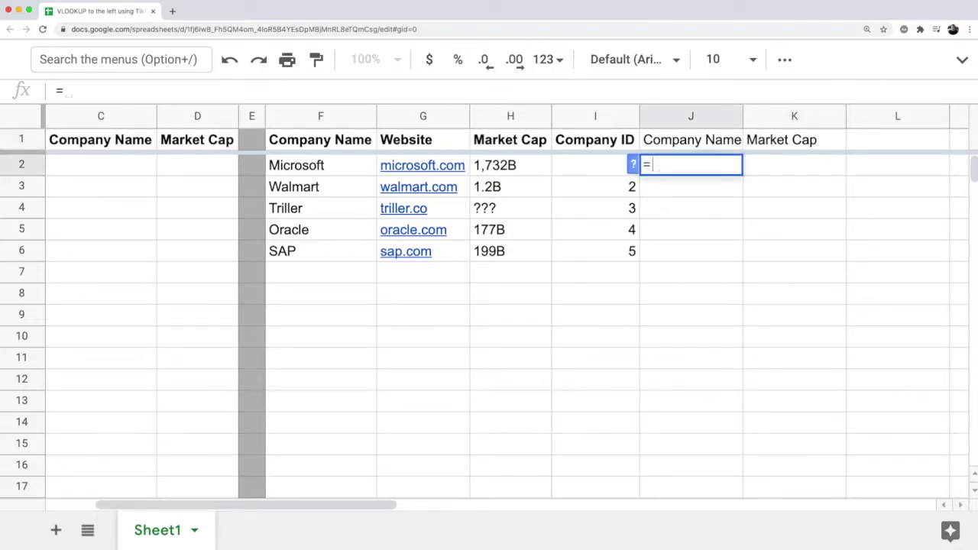
pyautogui.press('Left')
pyautogui.press('Left')
pyautogui.press('Left')
pyautogui.press('Left')
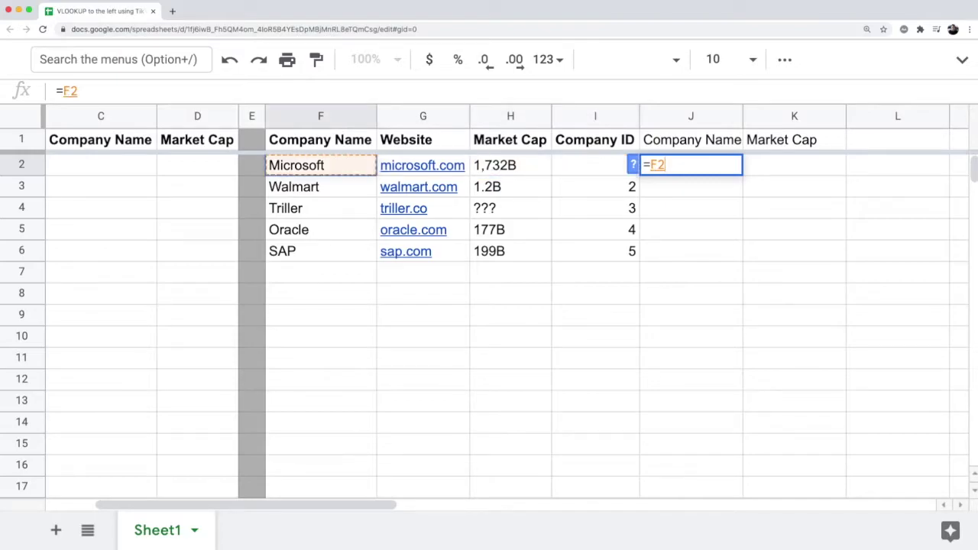
pyautogui.press('Return')
# Enter the formula =H2 in K2 to reference the first company's market cap.
pyautogui.press('Right')
pyautogui.press('Up')
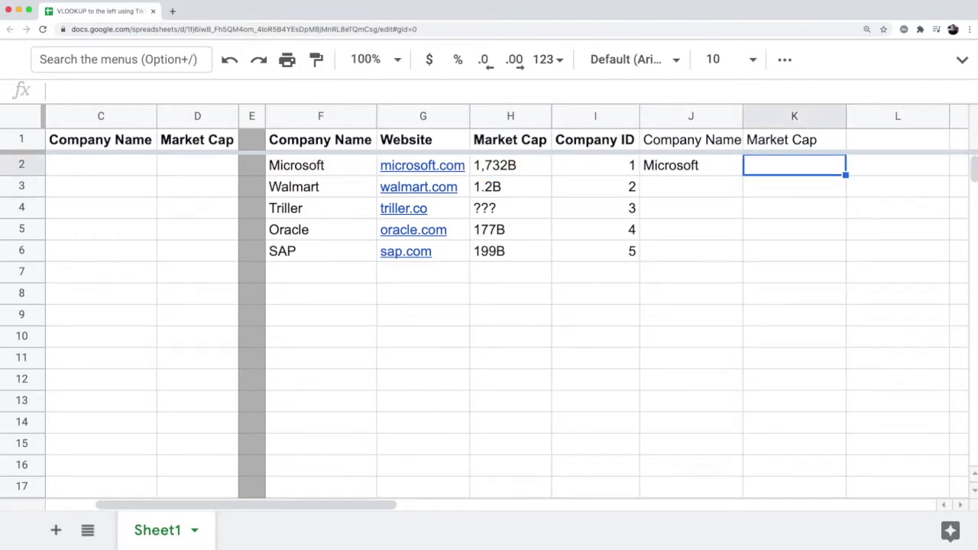
pyautogui.write('=')
pyautogui.press('Left')
pyautogui.press('Left')
pyautogui.press('Left')
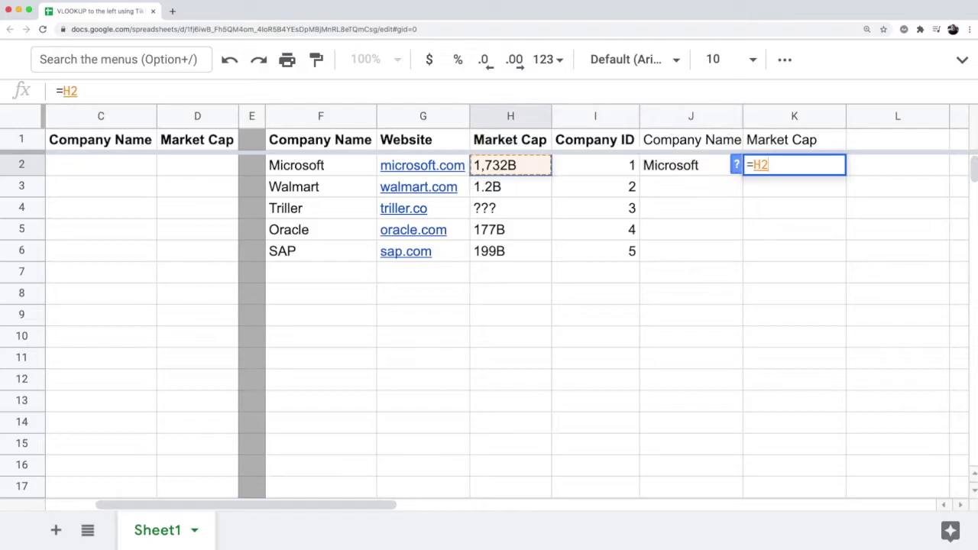
pyautogui.press('Return')
# Fill the J2:K2 formulas down to row 6 and make the headers in J1:K1 bold.
pyautogui.press('Up')
pyautogui.press('Left')
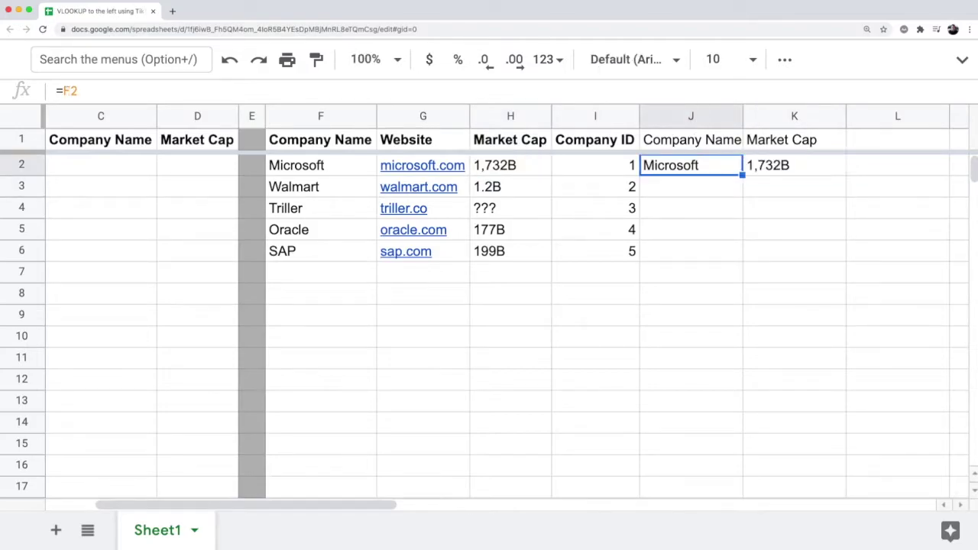
pyautogui.hotkey('shift', 'Down')
pyautogui.hotkey('shift', 'Down')
pyautogui.hotkey('shift', 'Down')
pyautogui.hotkey('shift', 'Down')
pyautogui.hotkey('shift', 'Down')
pyautogui.hotkey('shift', 'Up')
pyautogui.press('super+d')
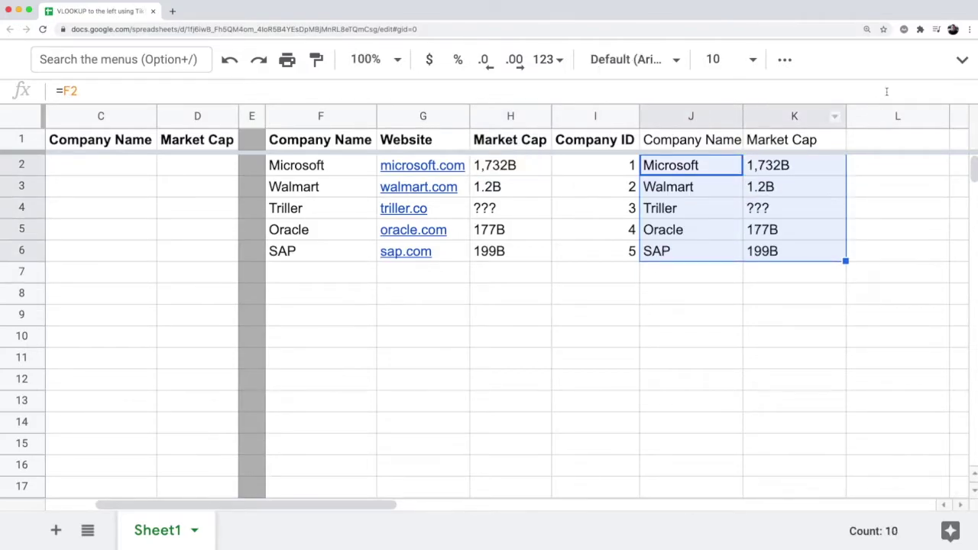
pyautogui.moveTo(735, 141); pyautogui.dragTo(770, 137)
pyautogui.press('super+b')
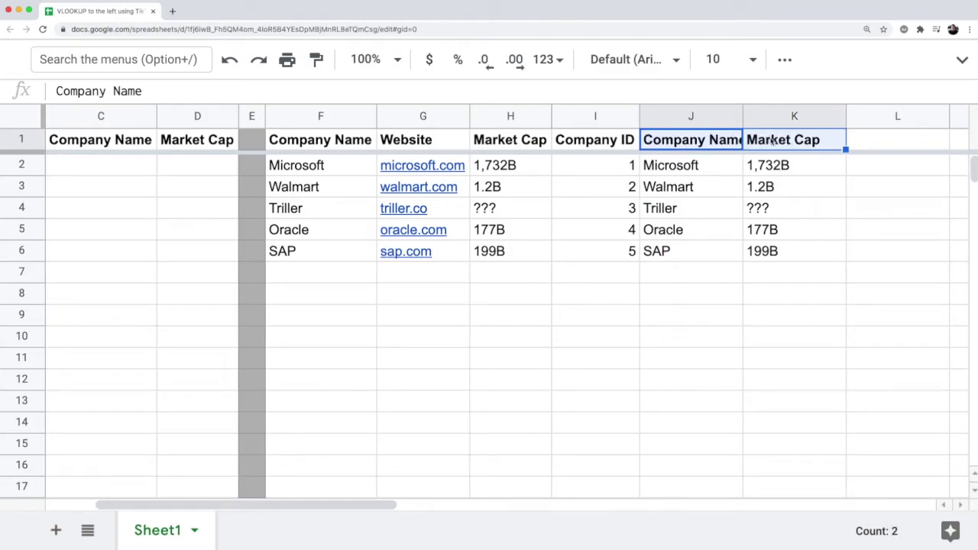
pyautogui.click(709, 151)
pyautogui.click(791, 145)
pyautogui.click(669, 111)
pyautogui.click(796, 116)
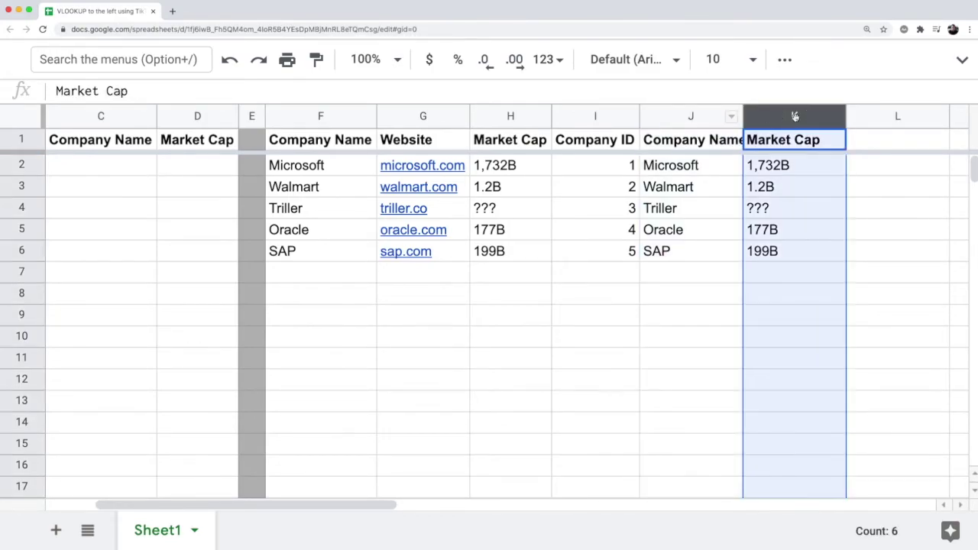
# Start a VLOOKUP formula in C2 with A2 as the search key.
pyautogui.hscroll(-3, 375, 175)
pyautogui.click(278, 174)
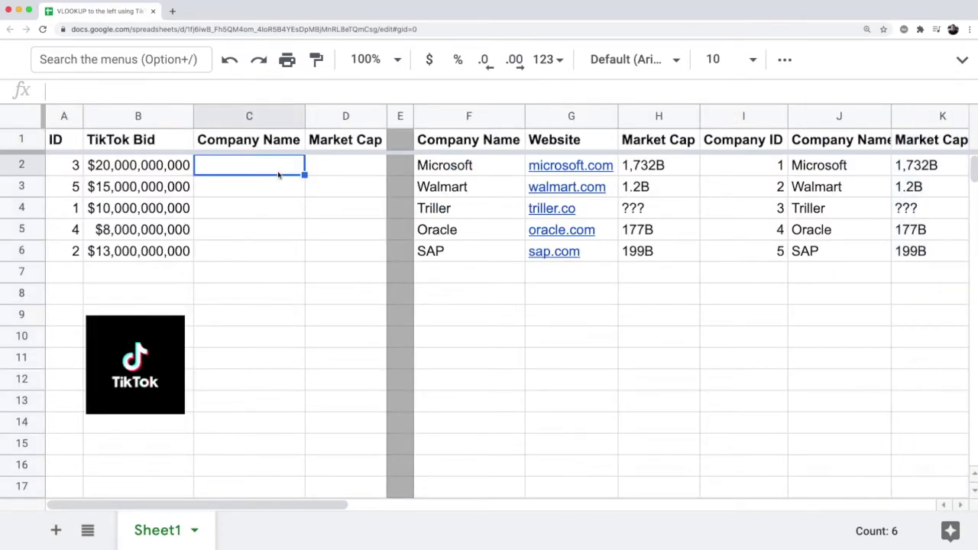
pyautogui.write('=vlookpu')
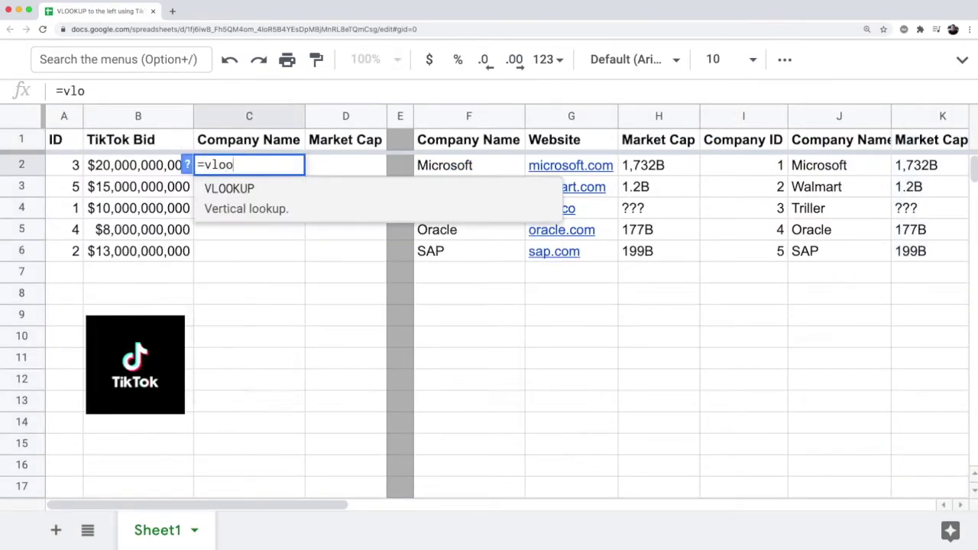
pyautogui.press('BackSpace')
pyautogui.press('BackSpace')
pyautogui.press('BackSpace')
pyautogui.write('kup(')
pyautogui.press('Left')
pyautogui.press('Left')
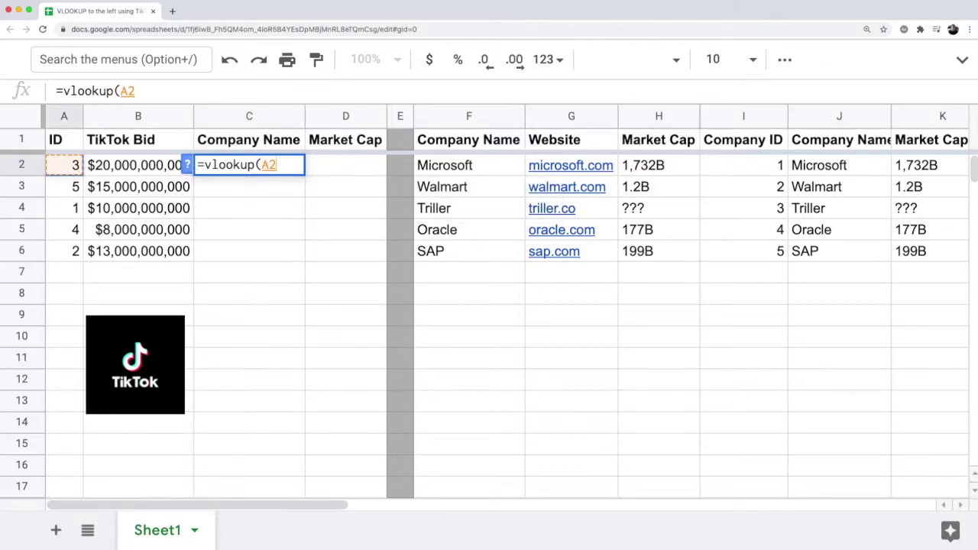
# Complete the C2 formula with I2:K6 as the lookup range, column index 2 and 0 for an exact match.
pyautogui.write(',')
pyautogui.press('Right')
pyautogui.press('Right')
pyautogui.press('Right')
pyautogui.press('Right')
pyautogui.press('Right')
pyautogui.press('Right')
pyautogui.press('Right')
pyautogui.press('Right')
pyautogui.press('Right')
pyautogui.press('Right')
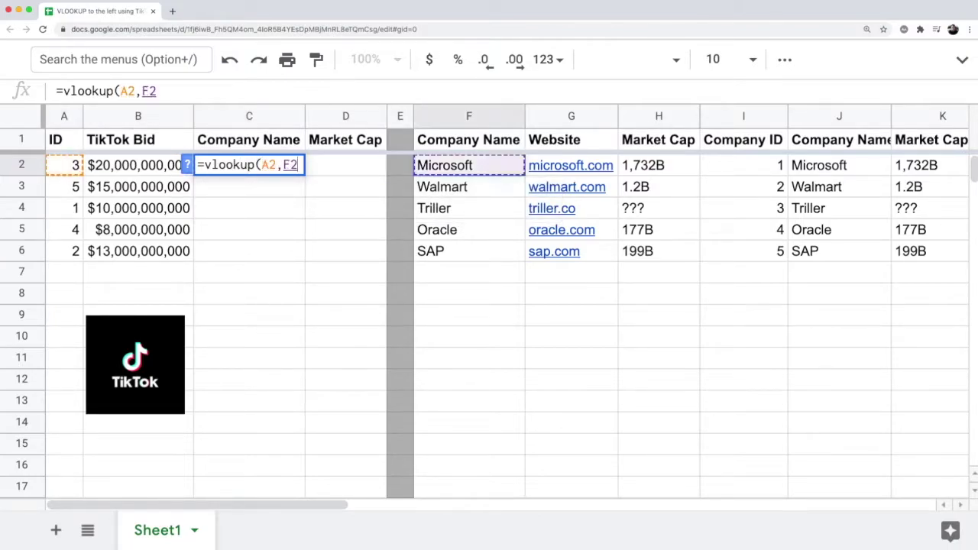
pyautogui.press('Left')
pyautogui.press('Left')
pyautogui.press('Left')
pyautogui.press('Left')
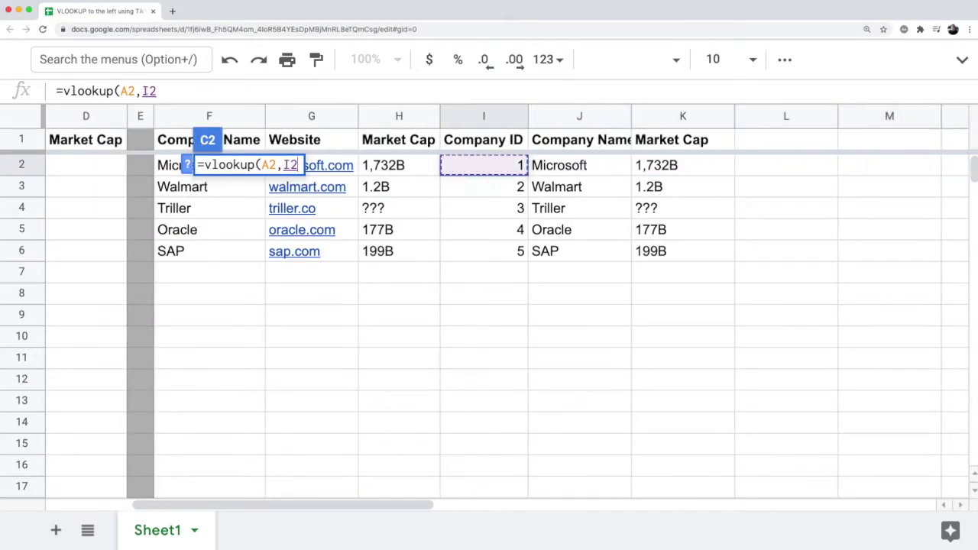
pyautogui.hotkey('shift', 'Right')
pyautogui.hotkey('shift', 'Right')
pyautogui.hotkey('shift', 'Down')
pyautogui.hotkey('shift', 'Down')
pyautogui.hotkey('shift', 'Down')
pyautogui.hotkey('shift', 'Down')
pyautogui.hotkey('shift', 'Down')
pyautogui.hotkey('shift', 'Up')
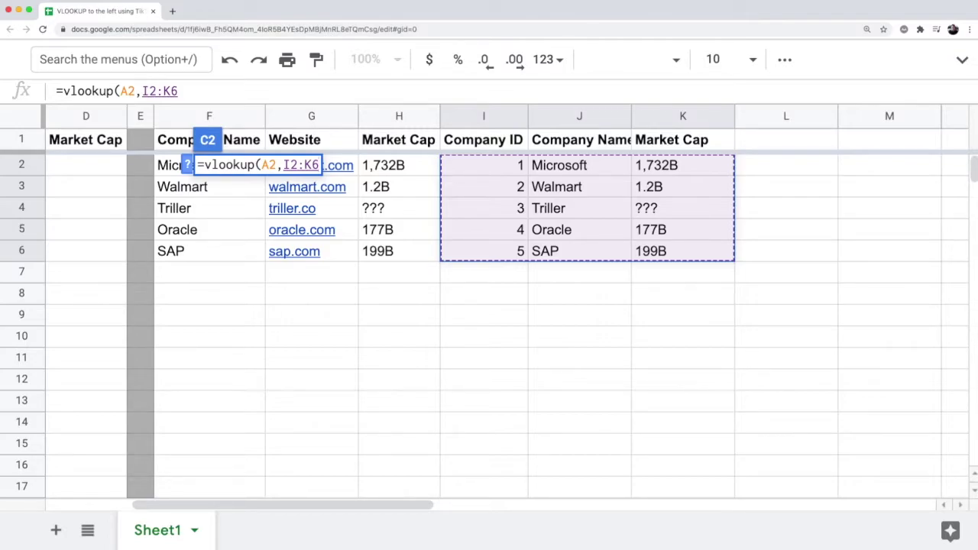
pyautogui.write(',2,0)')
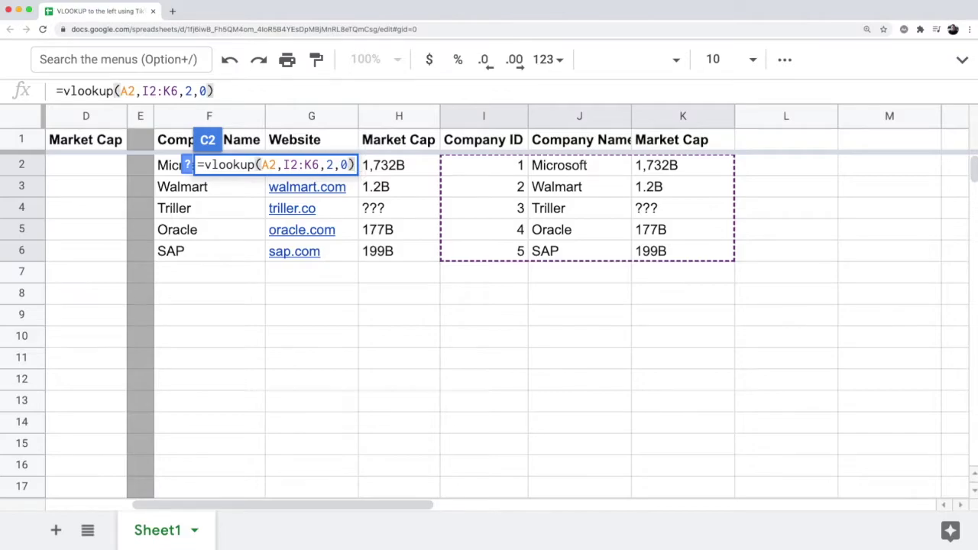
pyautogui.press('Return')
# Inspect the VLOOKUP formula in C2 and the range it references.
pyautogui.press('Left')
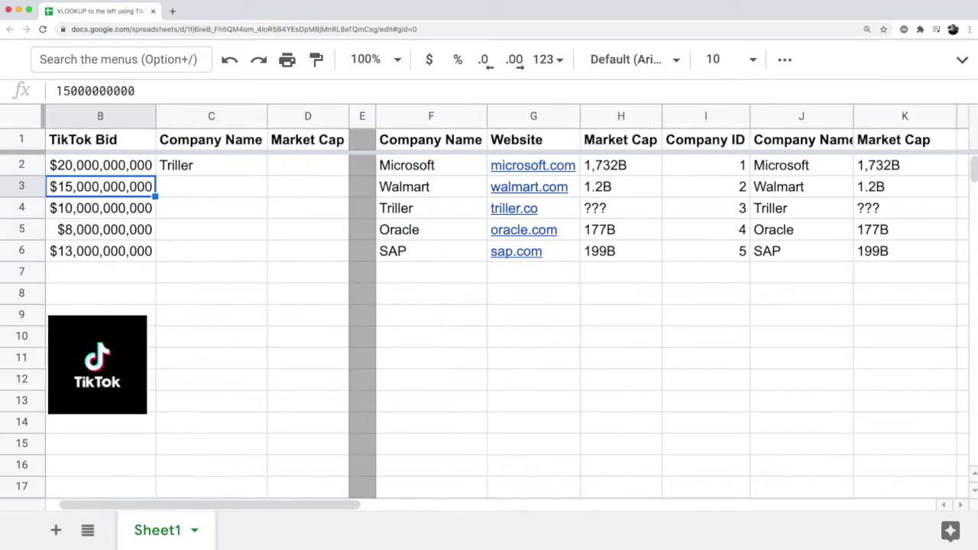
pyautogui.press('Right')
pyautogui.press('Right')
pyautogui.press('Right')
pyautogui.press('Right')
pyautogui.press('Right')
pyautogui.press('Right')
pyautogui.press('Right')
pyautogui.press('Right')
pyautogui.press('Left')
pyautogui.press('Left')
pyautogui.press('Left')
pyautogui.press('Left')
pyautogui.press('Left')
pyautogui.press('Left')
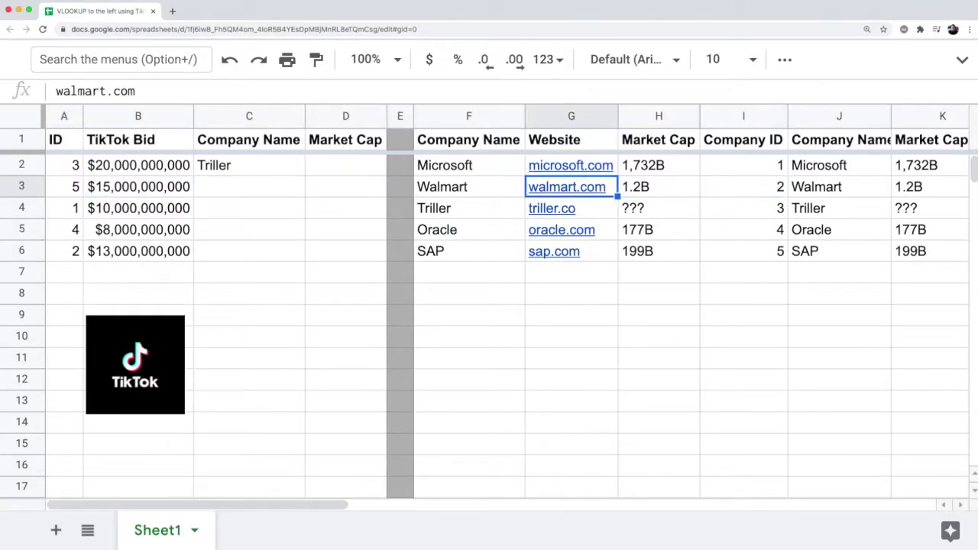
pyautogui.press('Left')
pyautogui.press('Up')
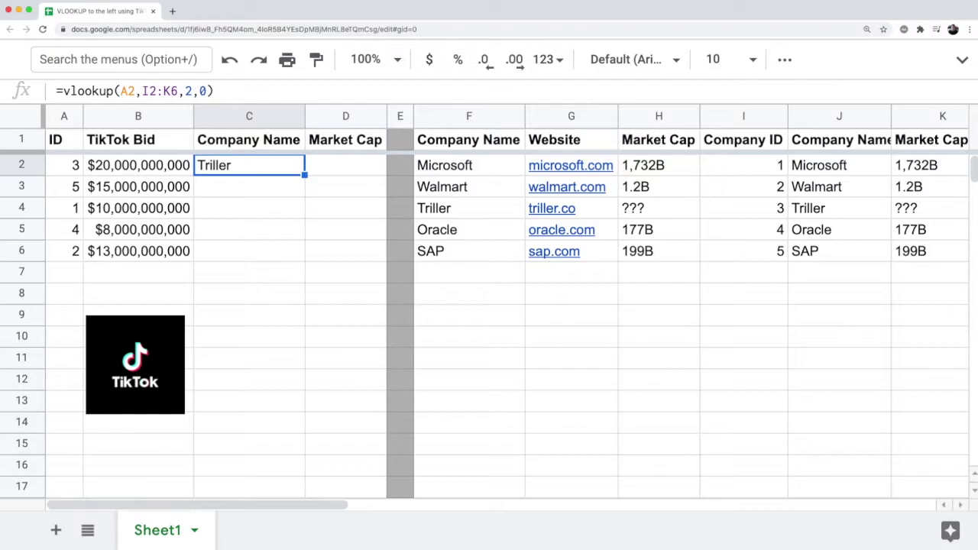
pyautogui.doubleClick(293, 167)
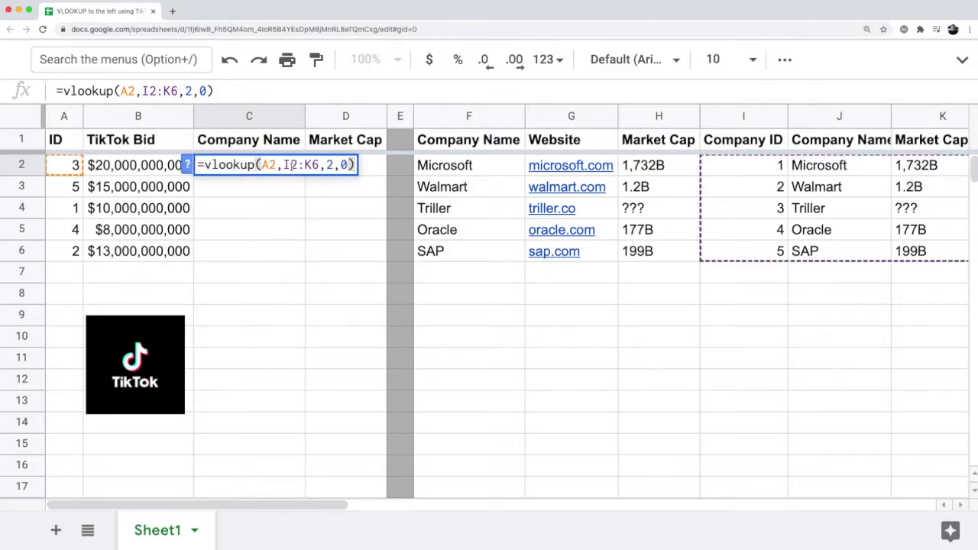
pyautogui.press('Escape')
# Compare helper columns J and K with the original Company Name and Market Cap columns, and check the formula in J2.
pyautogui.hscroll(5, 409, 197)
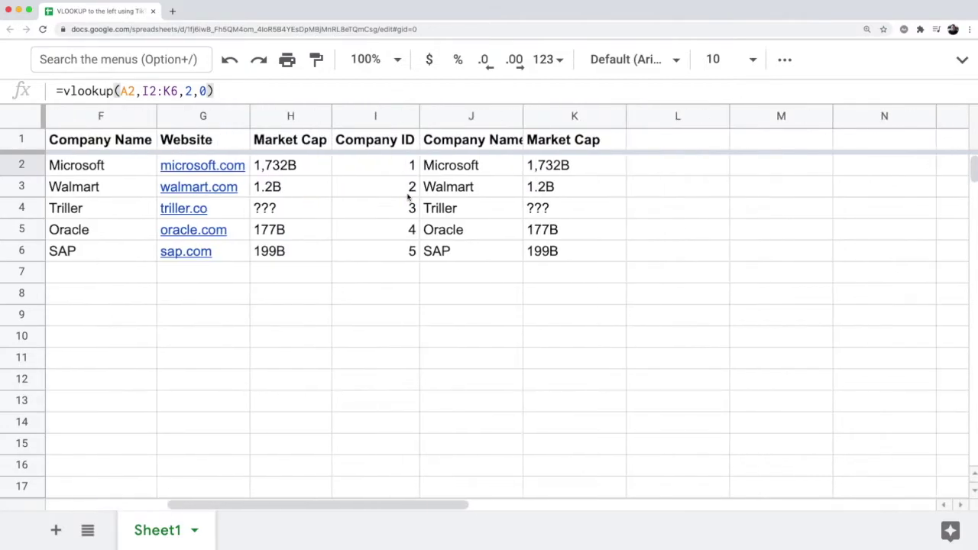
pyautogui.hscroll(-3, 408, 197)
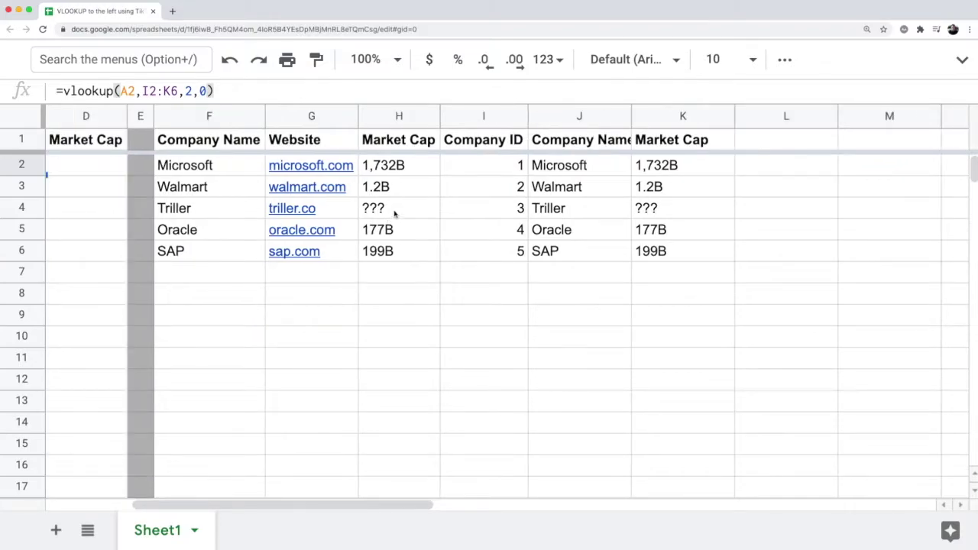
pyautogui.click(561, 142)
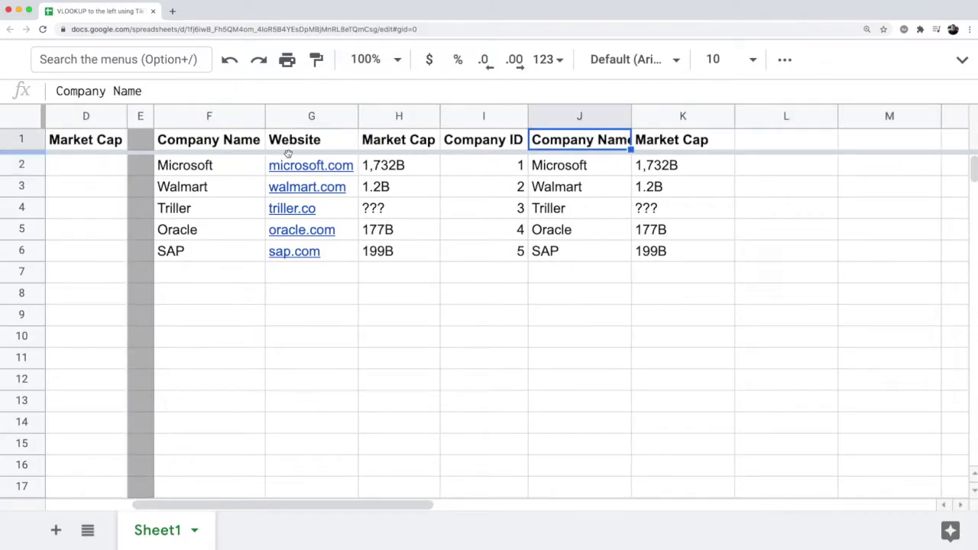
pyautogui.click(211, 148)
pyautogui.click(424, 150)
pyautogui.moveTo(565, 149); pyautogui.dragTo(695, 142)
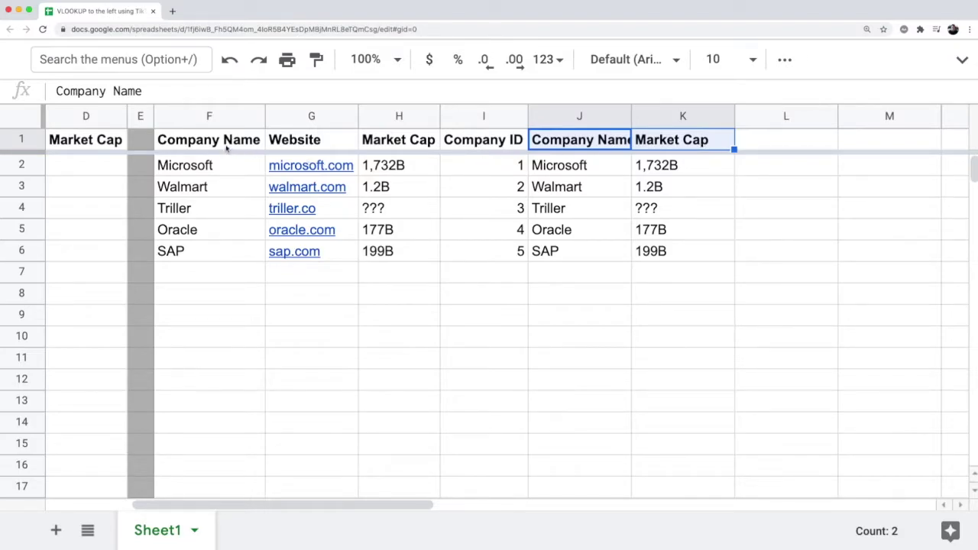
pyautogui.moveTo(227, 149); pyautogui.dragTo(238, 294)
pyautogui.click(580, 117)
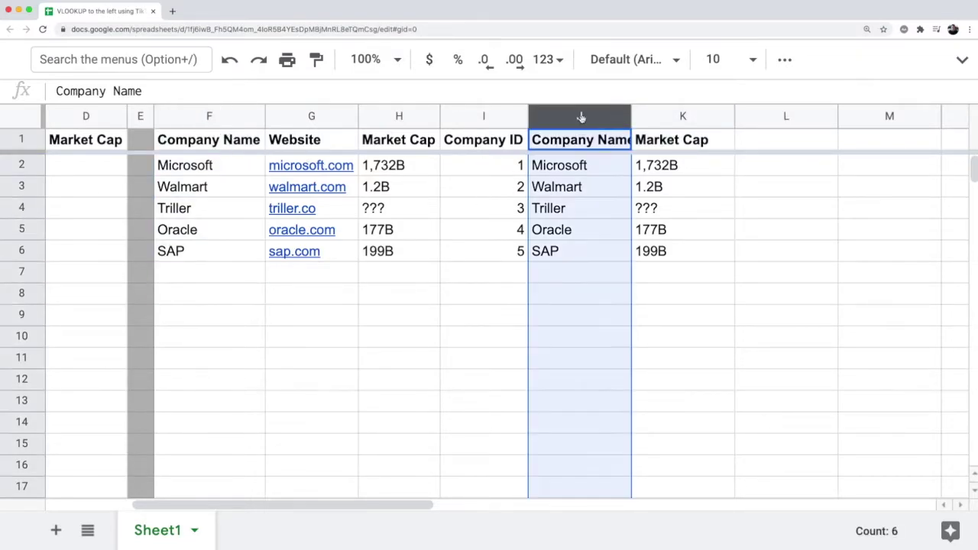
pyautogui.click(602, 165)
pyautogui.write('=F2')
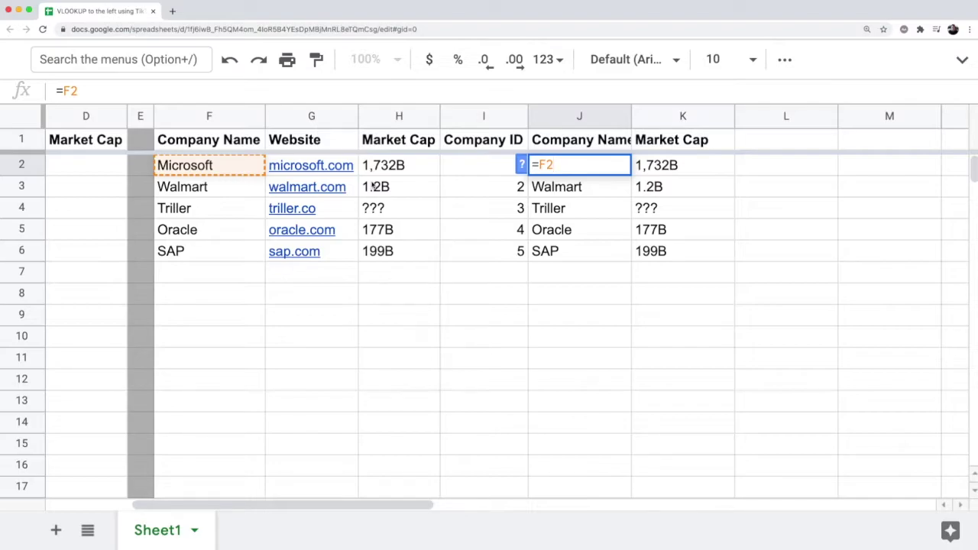
pyautogui.press('Escape')
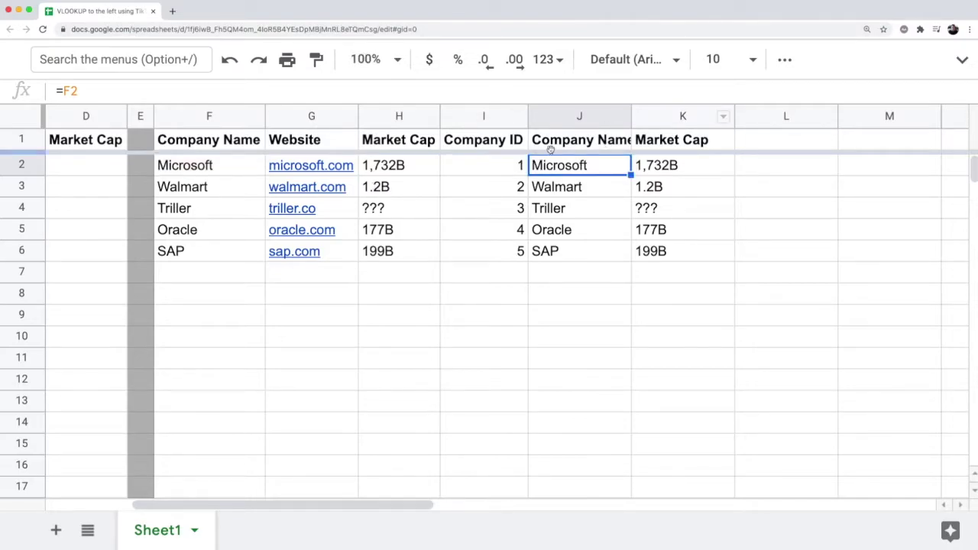
pyautogui.moveTo(563, 139); pyautogui.dragTo(687, 251)
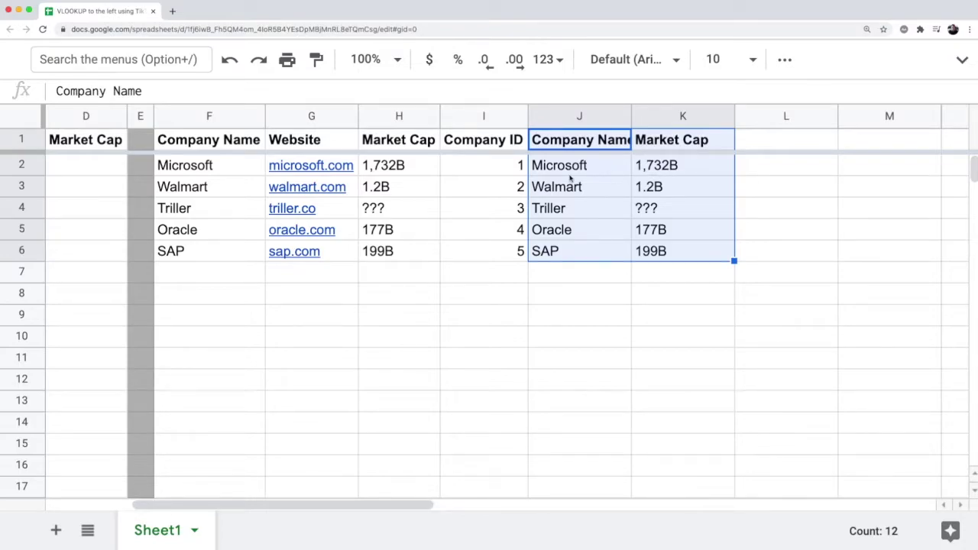
pyautogui.click(503, 116)
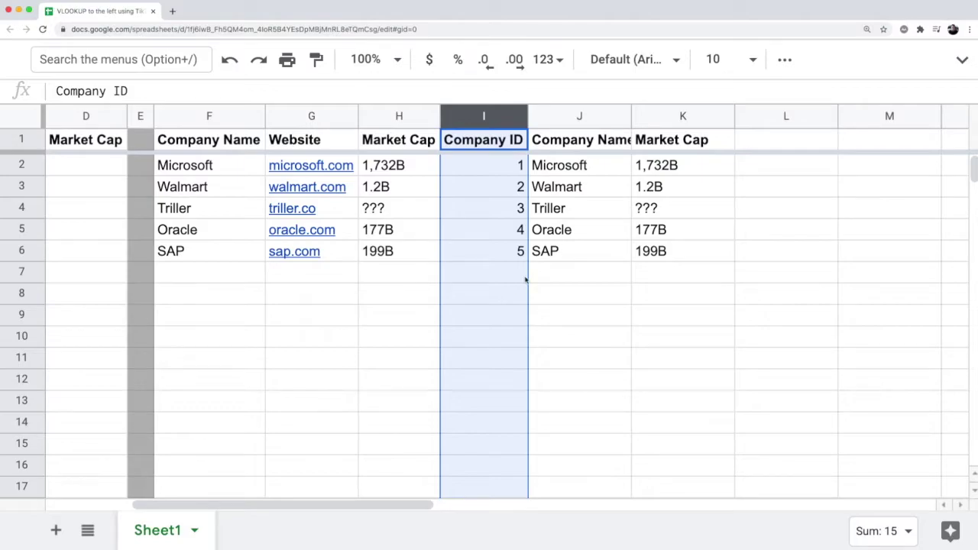
# Delete the helper columns J and K beside the Company ID column.
pyautogui.click(584, 116)
pyautogui.rightClick(675, 115)
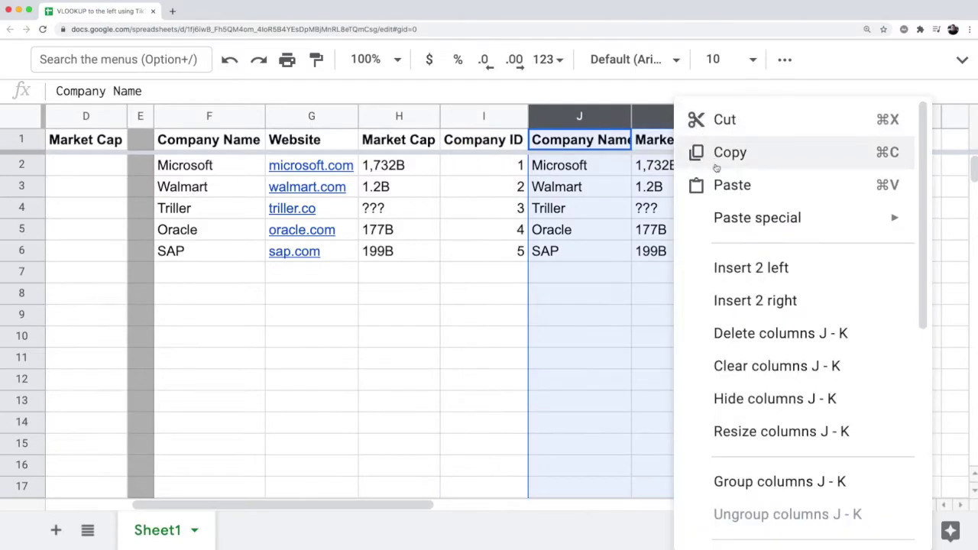
pyautogui.click(718, 331)
pyautogui.click(691, 303)
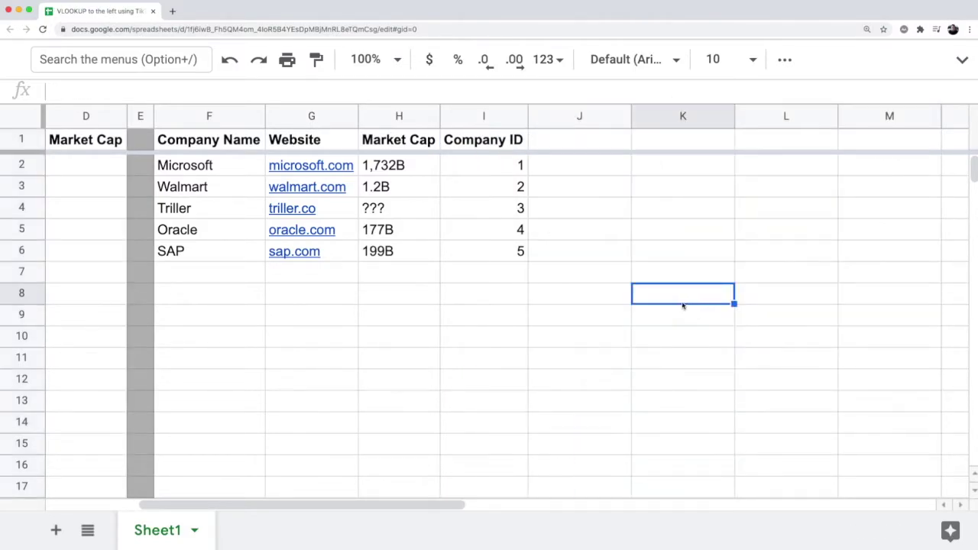
# Clear the VLOOKUP formula from cell C2.
pyautogui.hscroll(-3, 691, 303)
pyautogui.click(239, 166)
pyautogui.press('Delete')
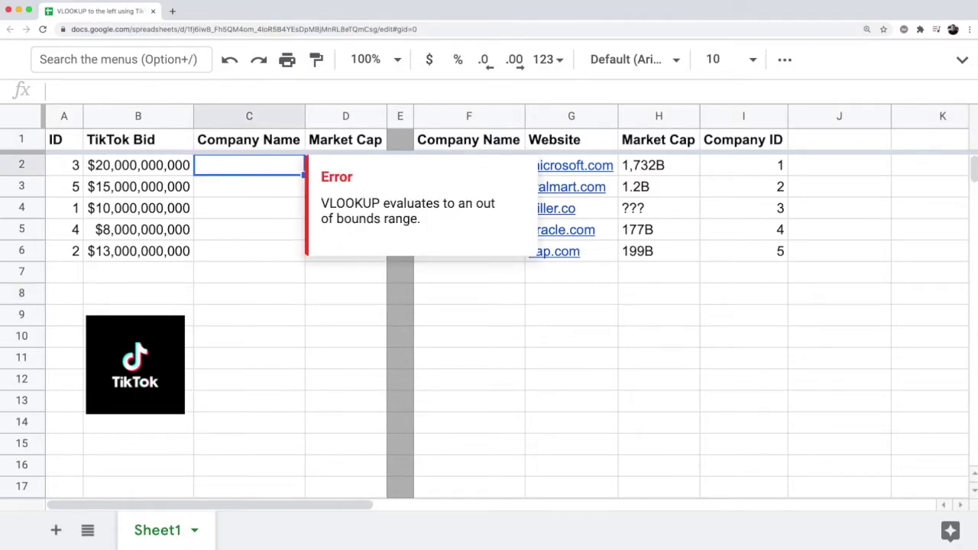
pyautogui.click(288, 291)
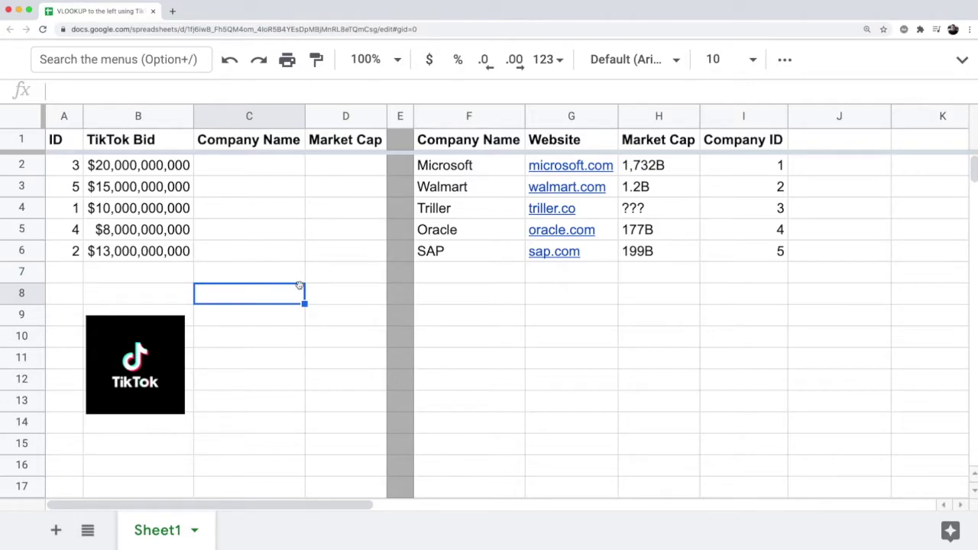
pyautogui.click(460, 119)
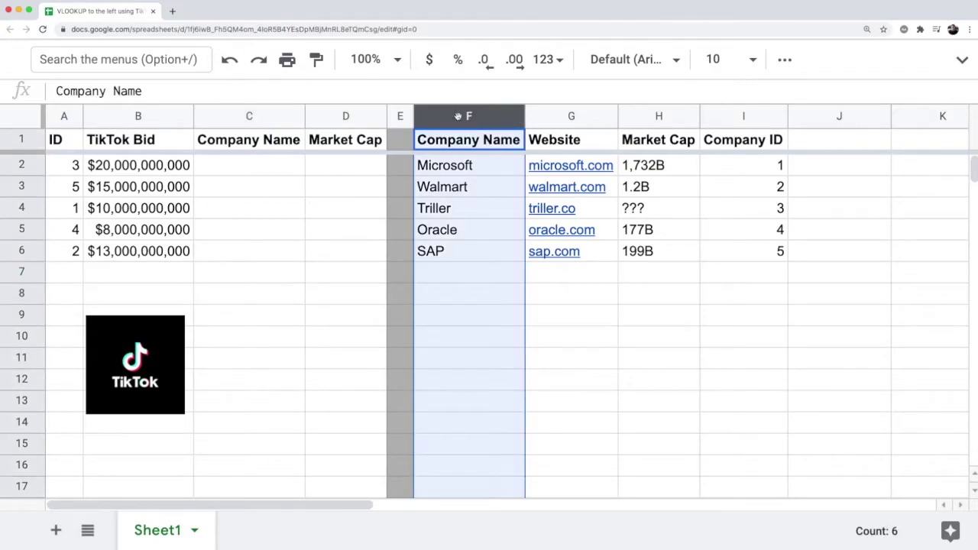
pyautogui.click(743, 118)
pyautogui.moveTo(477, 141); pyautogui.dragTo(731, 260)
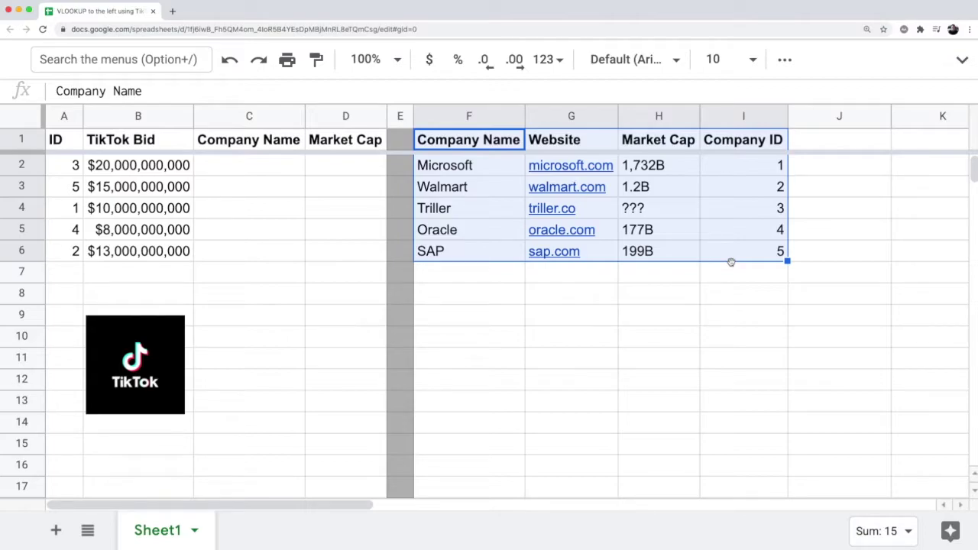
pyautogui.click(854, 166)
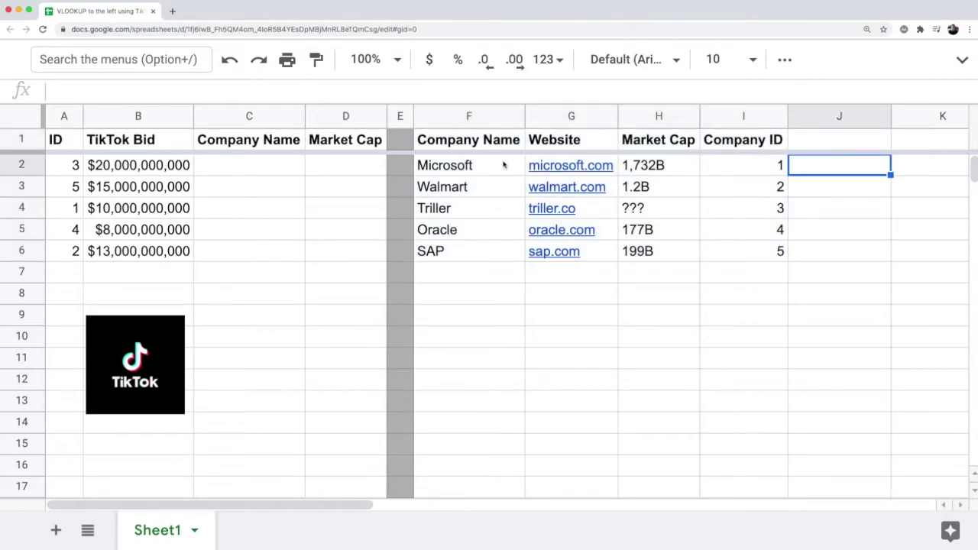
# Start a new VLOOKUP formula in C2 with A2 as the search key.
pyautogui.click(261, 171)
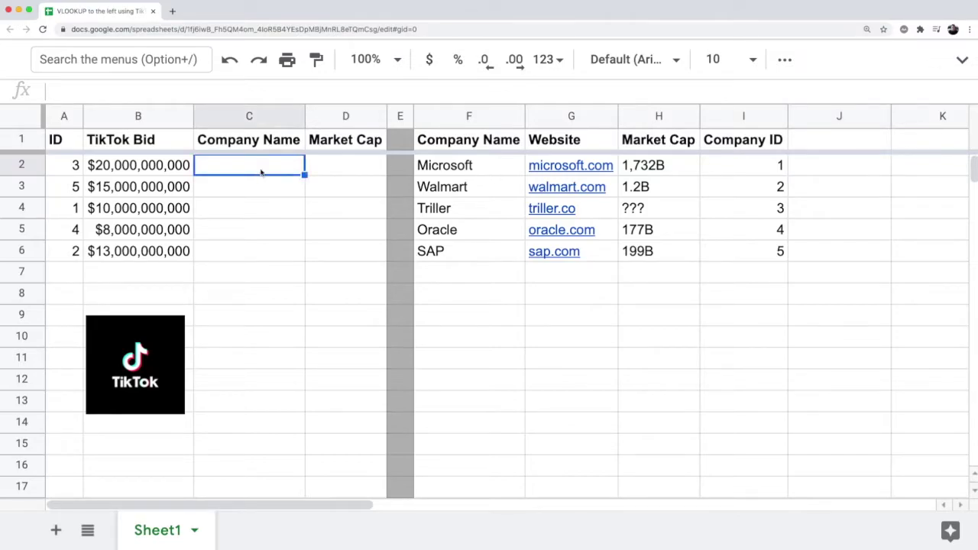
pyautogui.press('super+plus')
pyautogui.press('super+minus')
pyautogui.write('=vlookup(')
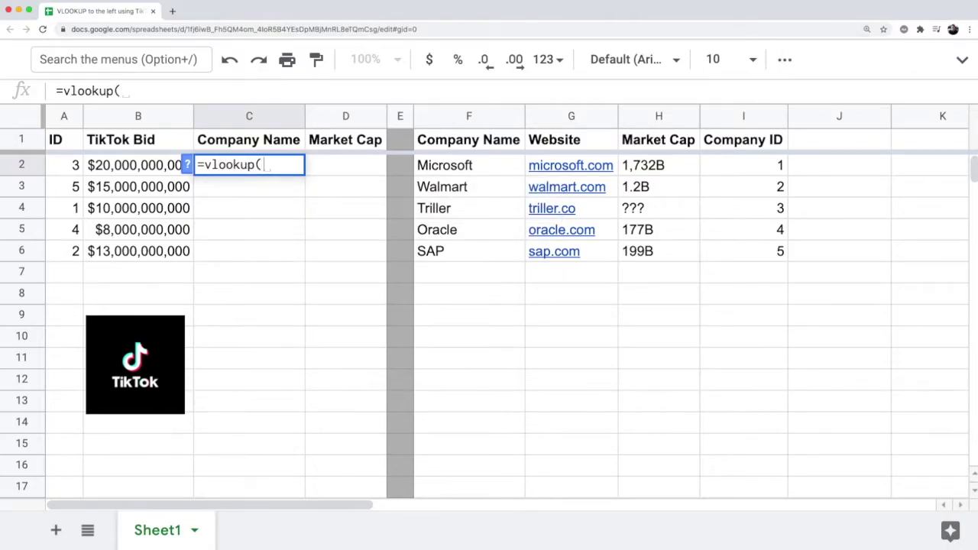
pyautogui.write('A2')
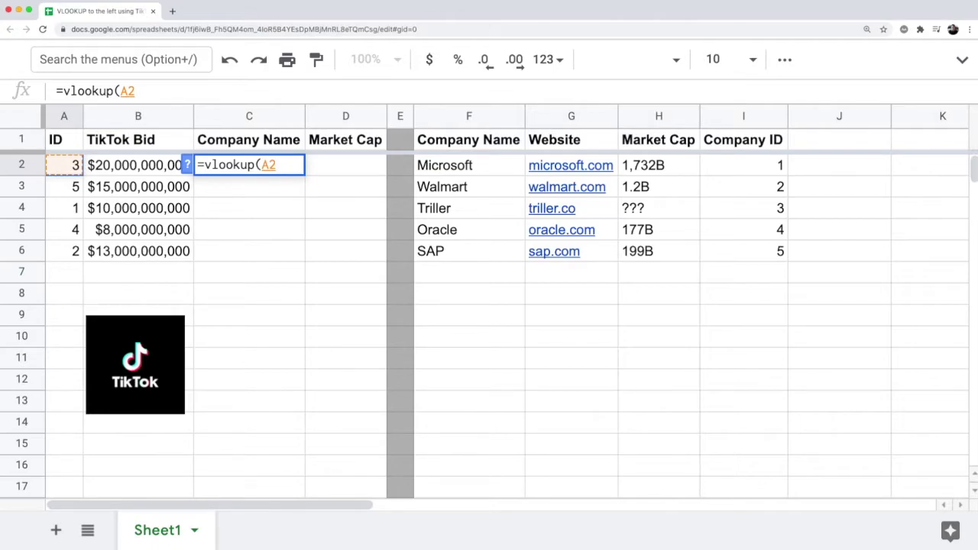
pyautogui.write(',')
pyautogui.press('Right')
pyautogui.press('Right')
pyautogui.press('Right')
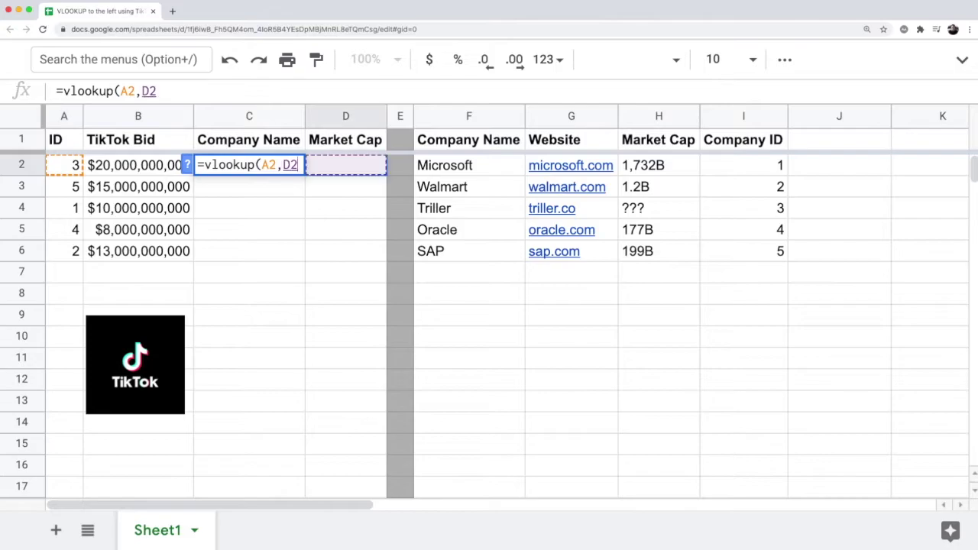
pyautogui.hotkey('shift', 'Right')
pyautogui.hotkey('shift', 'Right')
pyautogui.hotkey('shift', 'Right')
pyautogui.hotkey('shift', 'Down')
pyautogui.hotkey('shift', 'Down')
pyautogui.hotkey('shift', 'Down')
pyautogui.hotkey('shift', 'Down')
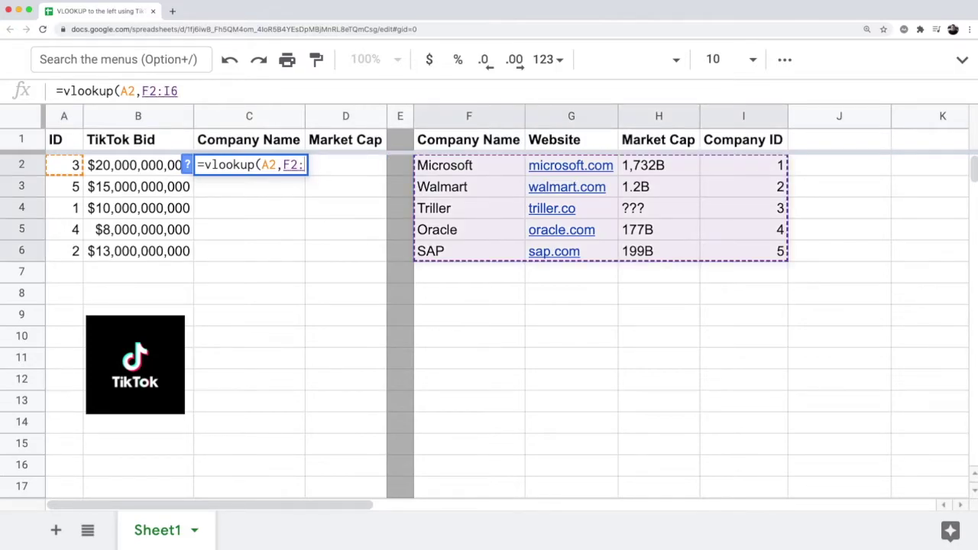
pyautogui.press('BackSpace')
# Begin an array literal as the lookup range in C2's VLOOKUP, with the Company IDs I2:I6 as its first column.
pyautogui.write('{')
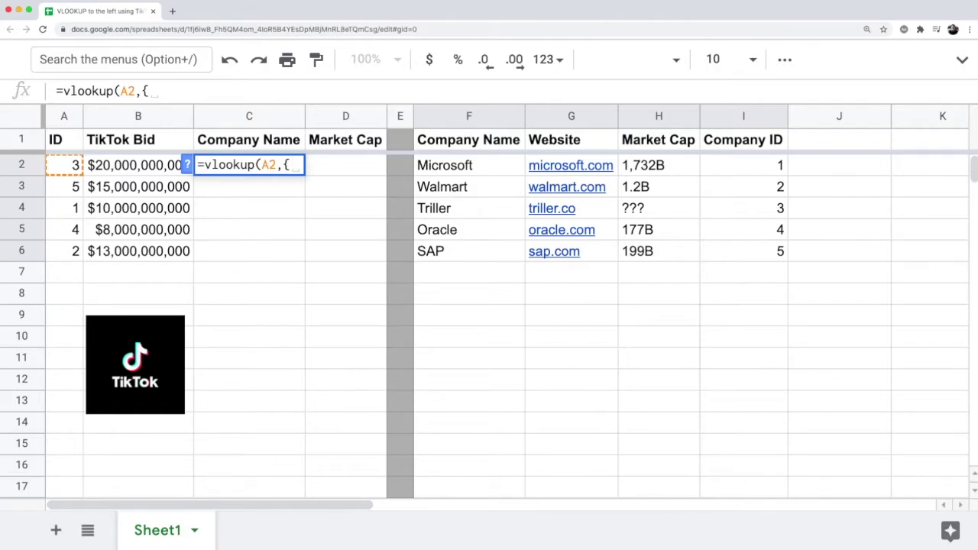
pyautogui.press('Right')
pyautogui.press('Right')
pyautogui.press('Right')
pyautogui.press('Right')
pyautogui.press('Right')
pyautogui.press('Right')
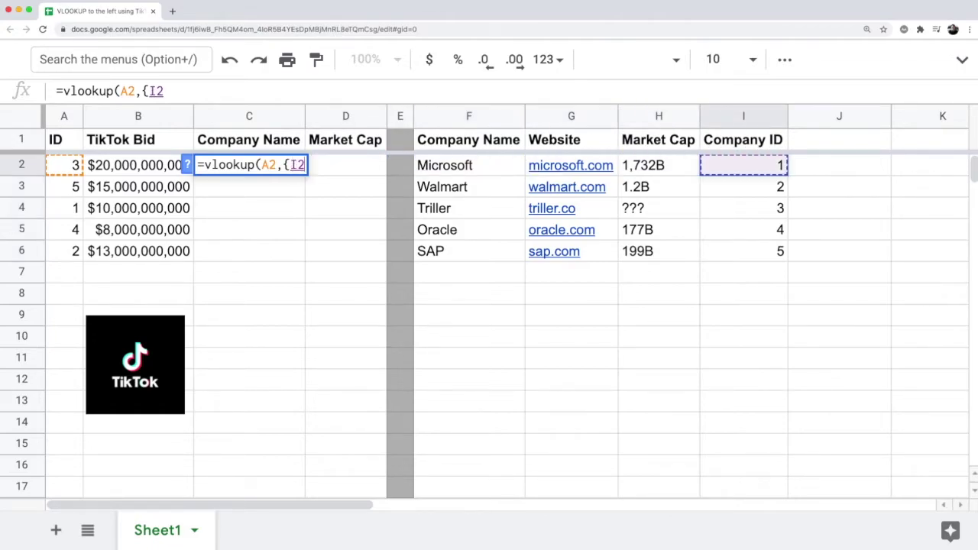
pyautogui.hotkey('shift', 'Down')
pyautogui.hotkey('shift', 'Down')
pyautogui.hotkey('shift', 'Down')
pyautogui.hotkey('shift', 'Down')
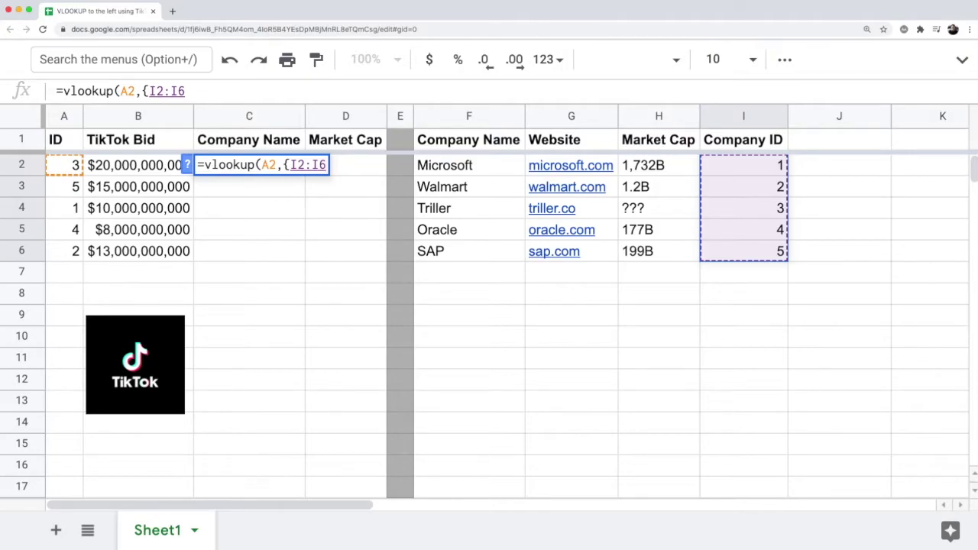
# Make the Company ID range in the C2 formula absolute as $I$2:$I$6.
pyautogui.click(288, 165)
pyautogui.write('$')
pyautogui.click(305, 165)
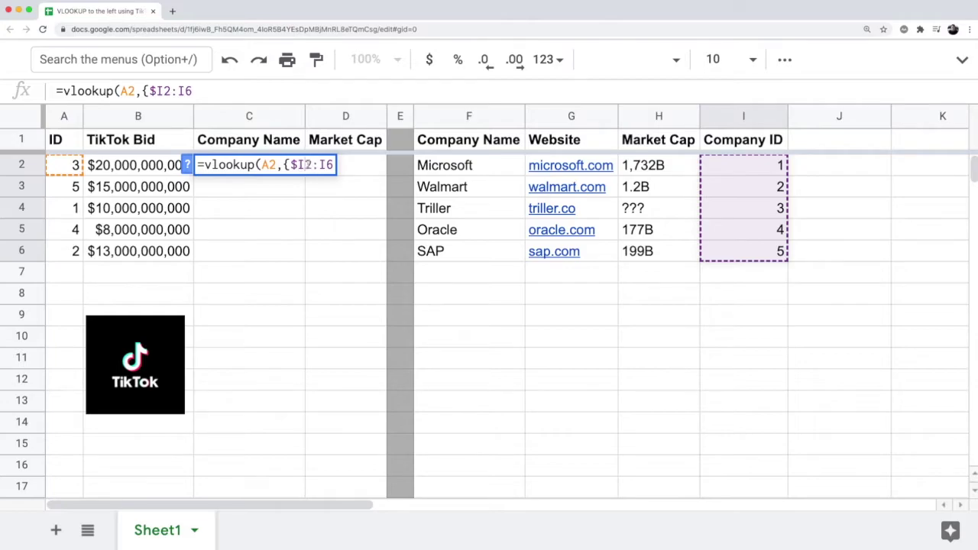
pyautogui.write('$')
pyautogui.click(326, 165)
pyautogui.write('$I$6')
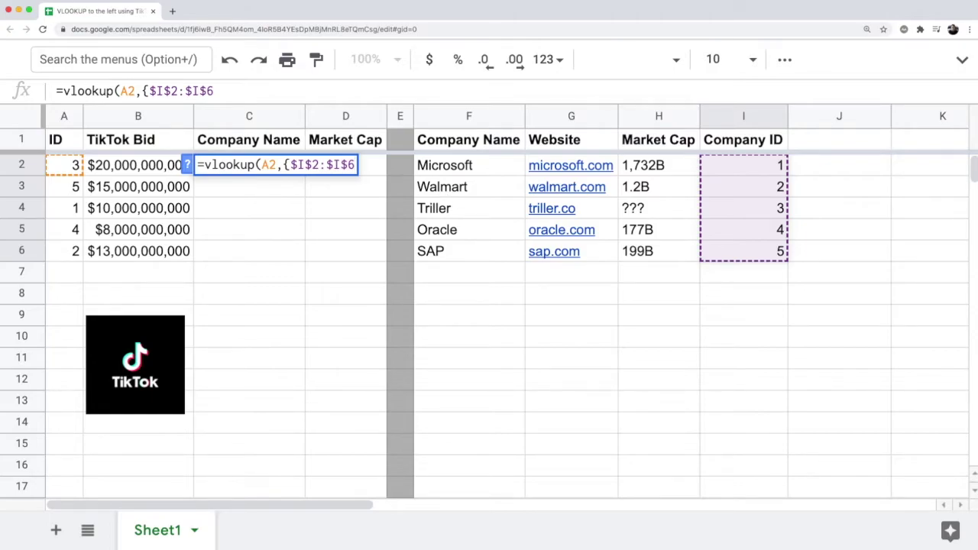
# Add the company names as the array's second column with the absolute range $F$2:$F$6, and close the array literal.
pyautogui.write(',')
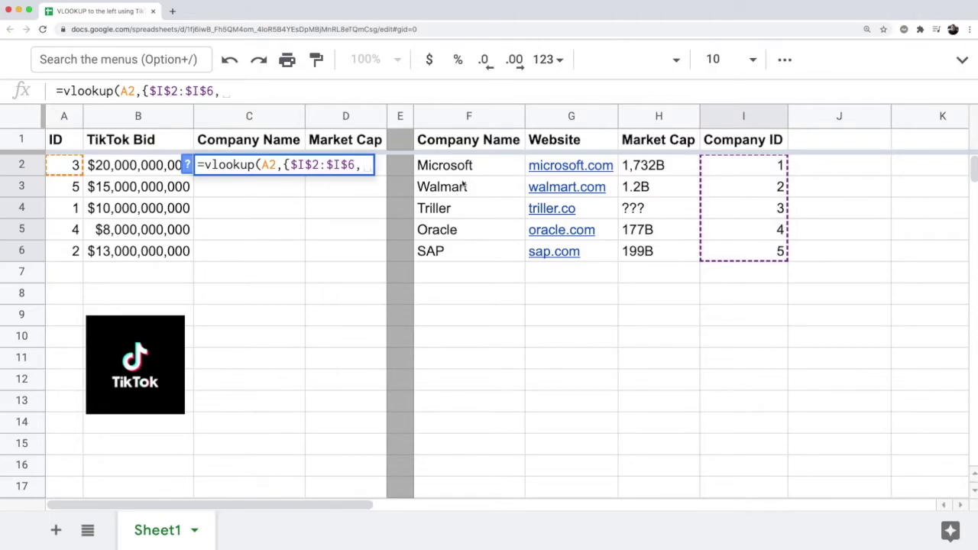
pyautogui.moveTo(464, 165); pyautogui.dragTo(479, 250)
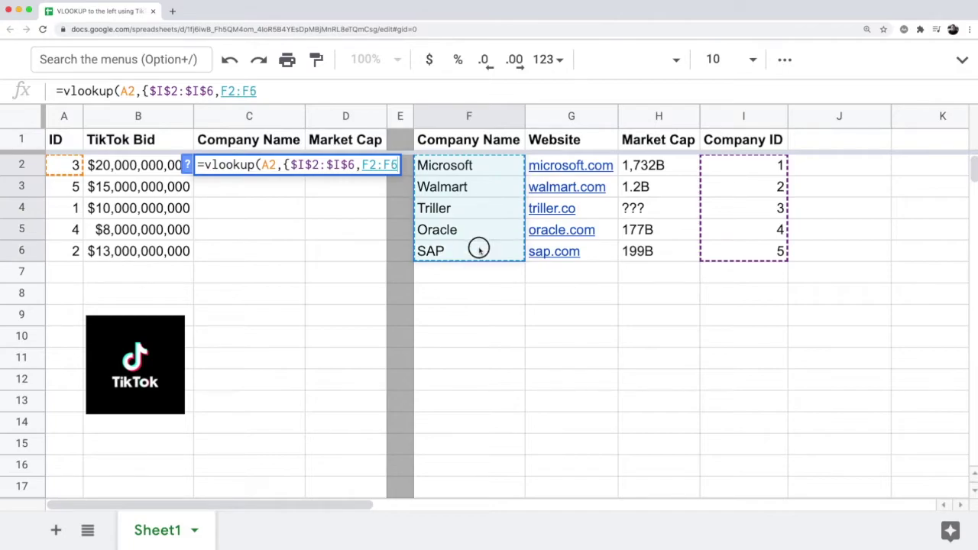
pyautogui.click(367, 166)
pyautogui.write('$')
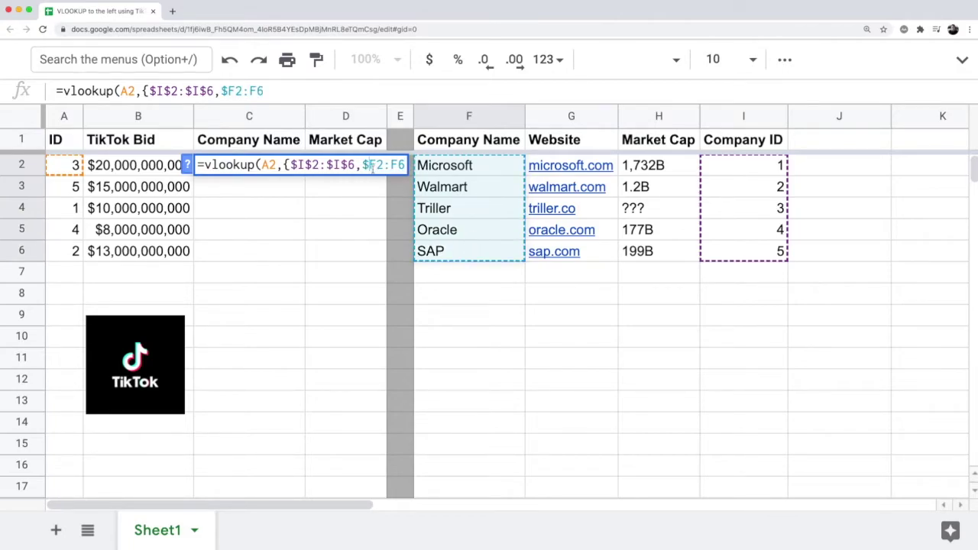
pyautogui.click(376, 165)
pyautogui.write('$')
pyautogui.click(402, 166)
pyautogui.write('$')
pyautogui.click(412, 165)
pyautogui.write('$')
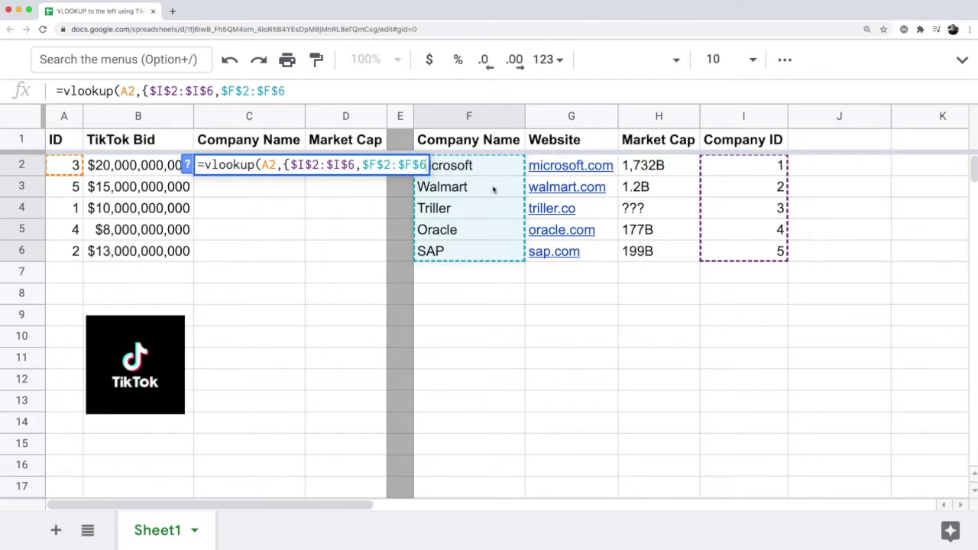
pyautogui.press('Right')
pyautogui.write('}')
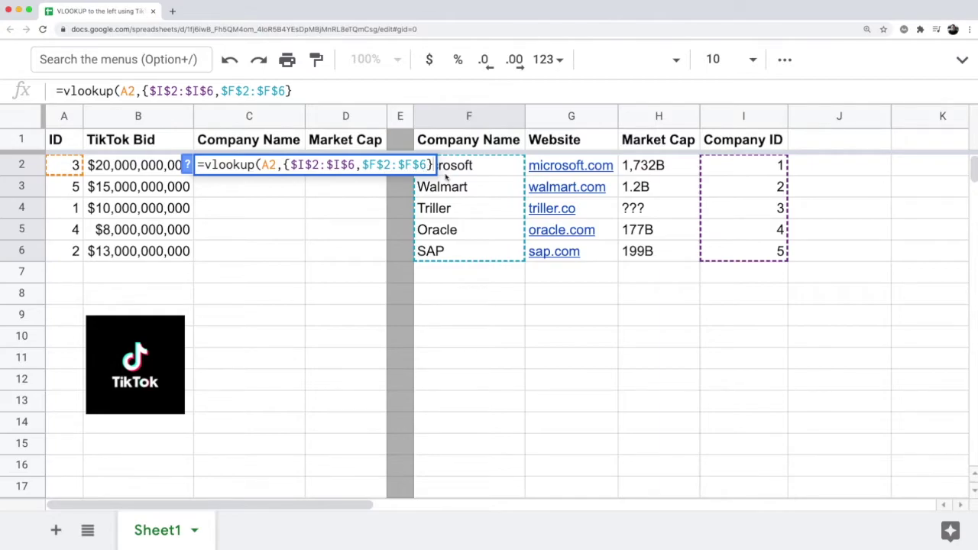
# Complete the C2 VLOOKUP with column index 2 and 0 for an exact match, and enter the formula.
pyautogui.write(',2,0)')
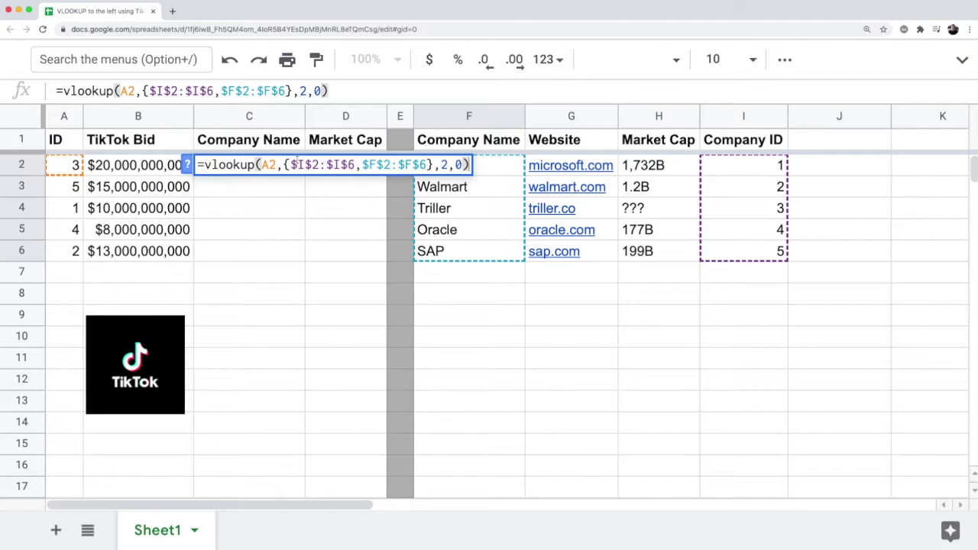
pyautogui.moveTo(285, 165); pyautogui.dragTo(432, 166)
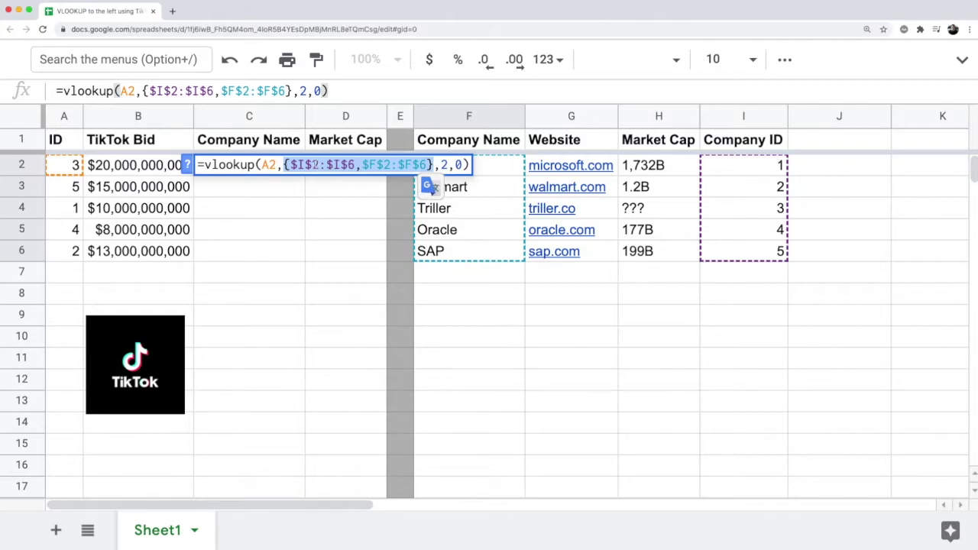
pyautogui.click(314, 164)
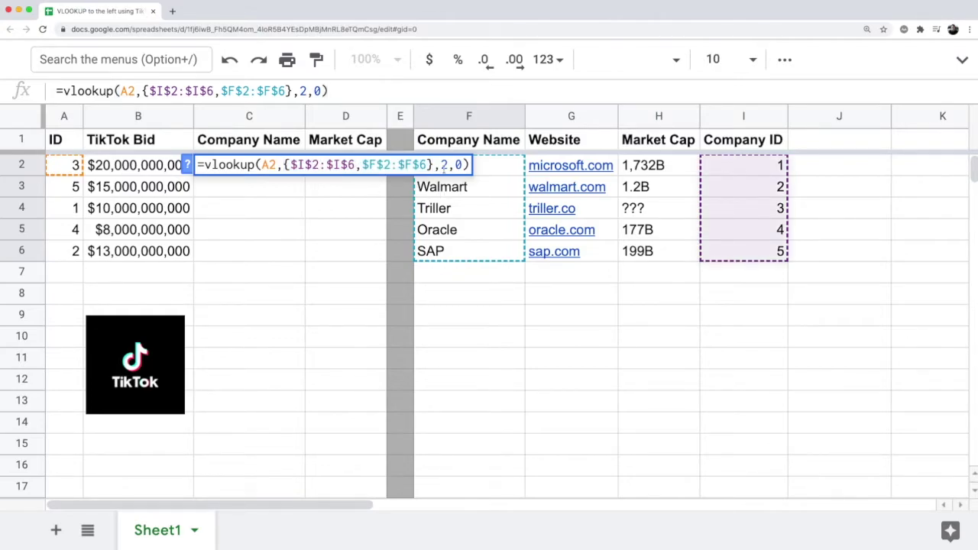
pyautogui.moveTo(291, 165); pyautogui.dragTo(426, 165)
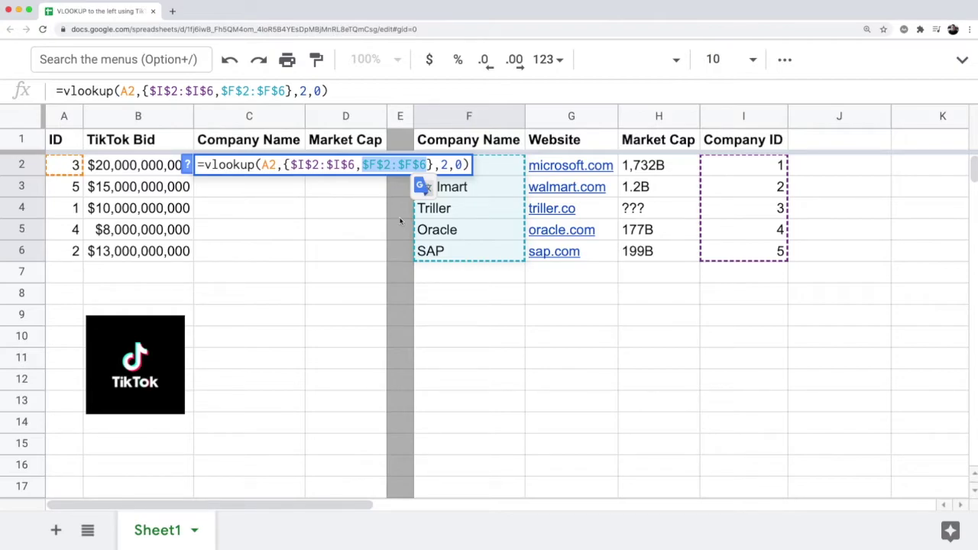
pyautogui.press('Return')
# Fill the VLOOKUP formula from C2 down through C6.
pyautogui.press('Up')
pyautogui.hotkey('shift', 'Down')
pyautogui.hotkey('shift', 'Down')
pyautogui.hotkey('shift', 'Down')
pyautogui.hotkey('shift', 'Down')
pyautogui.hotkey('shift', 'Up')
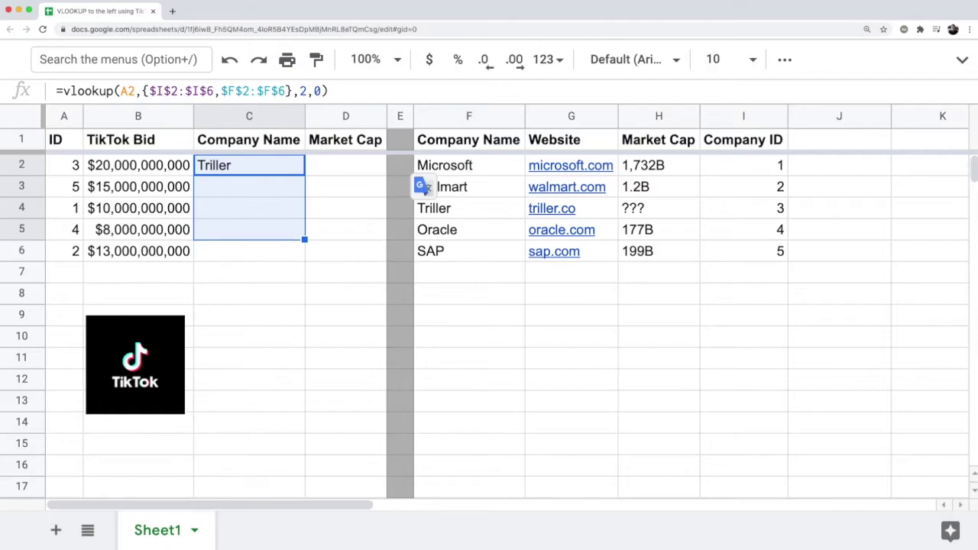
pyautogui.hotkey('shift', 'Down')
pyautogui.press('super+d')
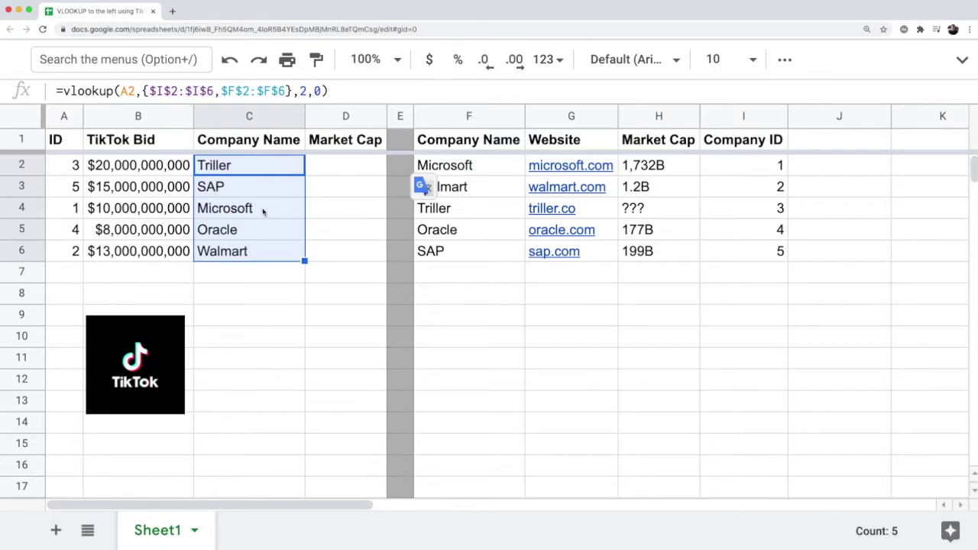
# Inspect the search key and array literal in C4's filled-down formula, leaving it unedited.
pyautogui.doubleClick(245, 213)
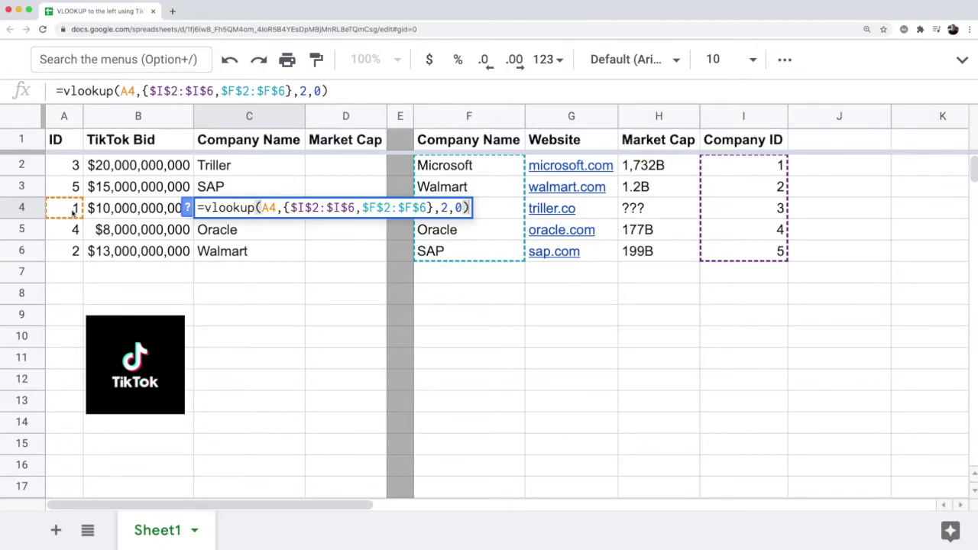
pyautogui.moveTo(284, 211); pyautogui.dragTo(433, 210)
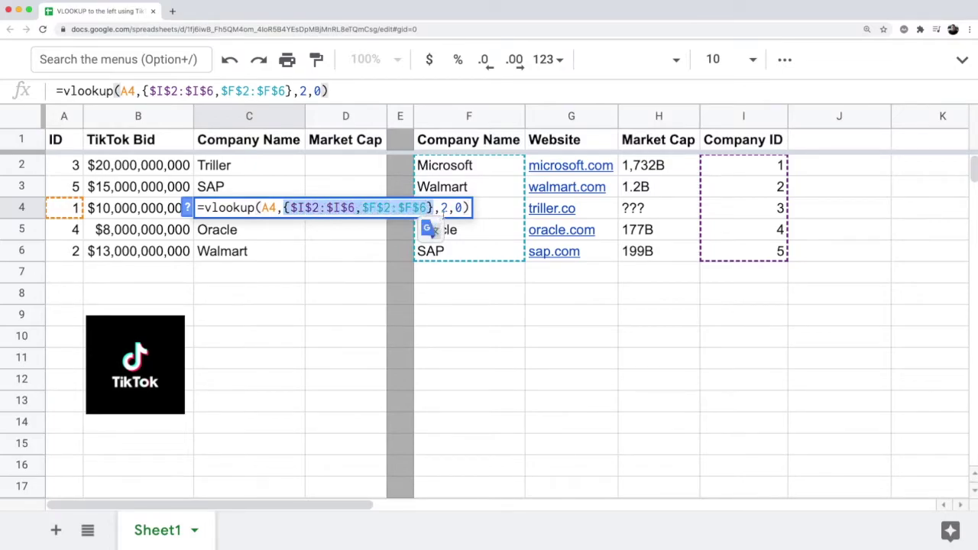
pyautogui.press('Escape')
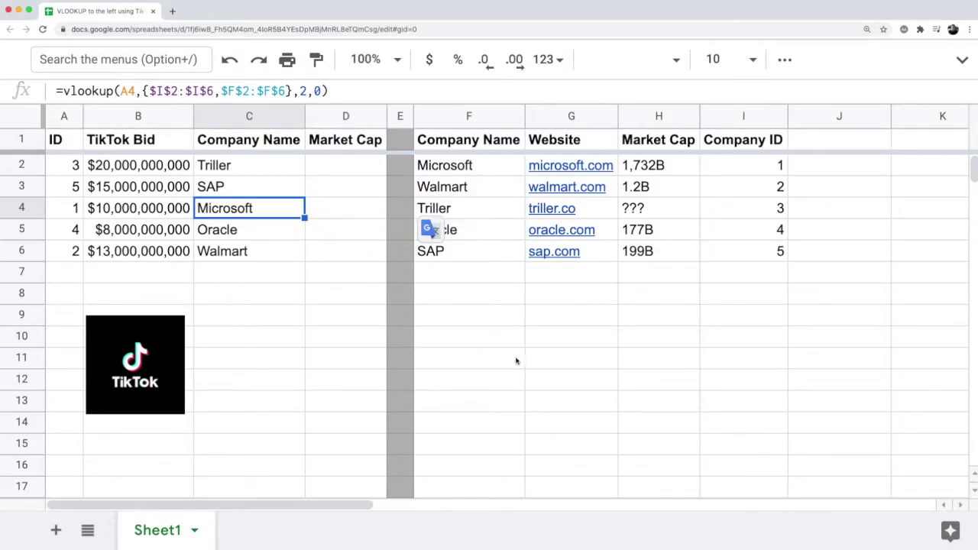
# Copy the array literal {$I$2:$I$6,$F$2:$F$6} from C4's formula and enter it as a standalone formula in F9.
pyautogui.doubleClick(249, 204)
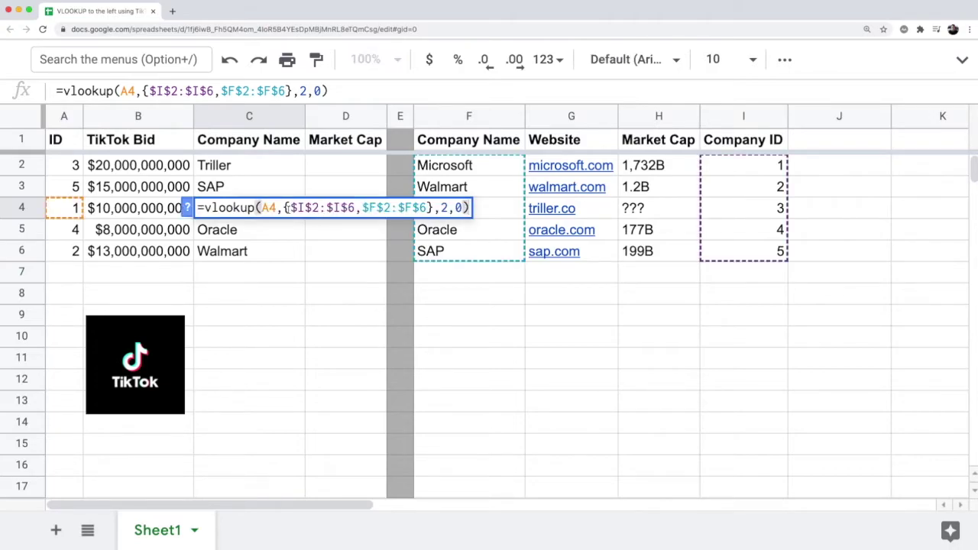
pyautogui.moveTo(284, 209); pyautogui.dragTo(433, 207)
pyautogui.press('cmd+c')
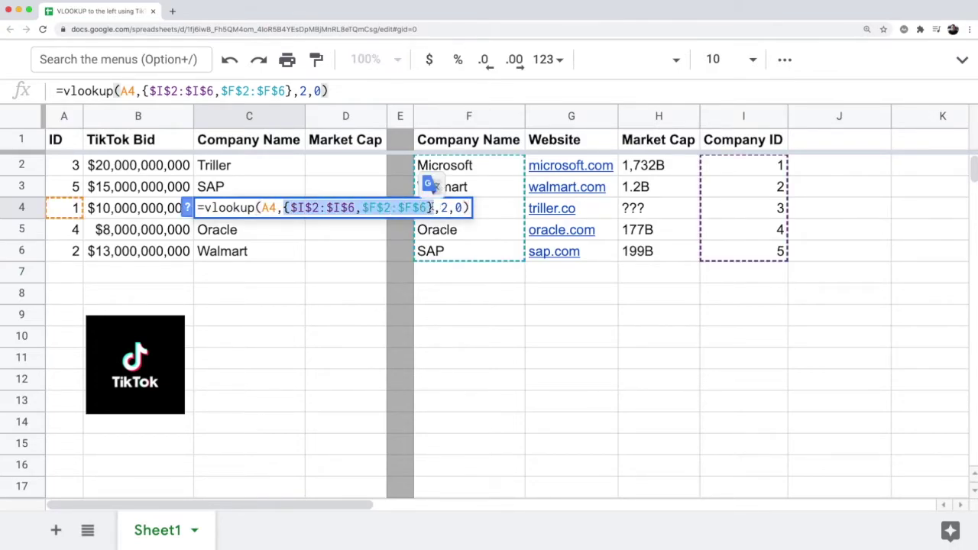
pyautogui.press('Escape')
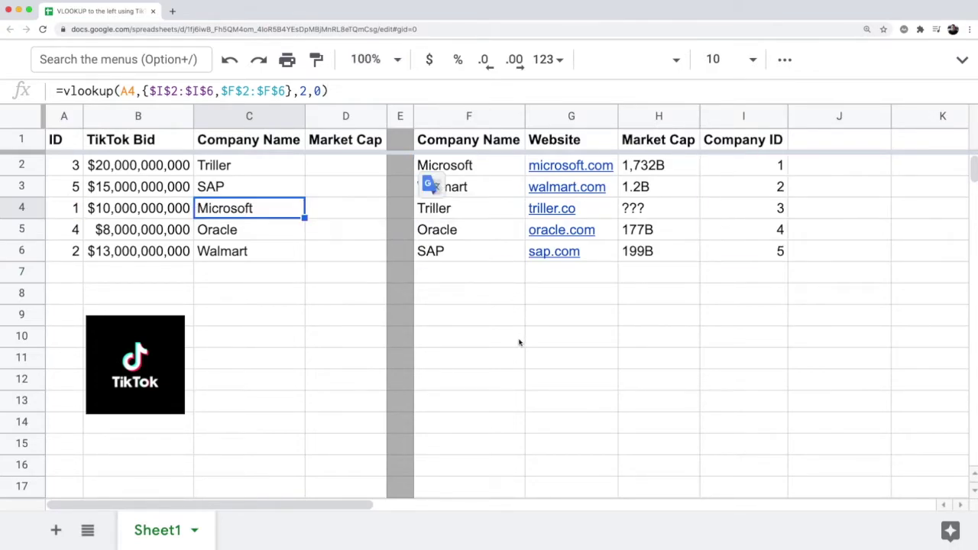
pyautogui.click(455, 319)
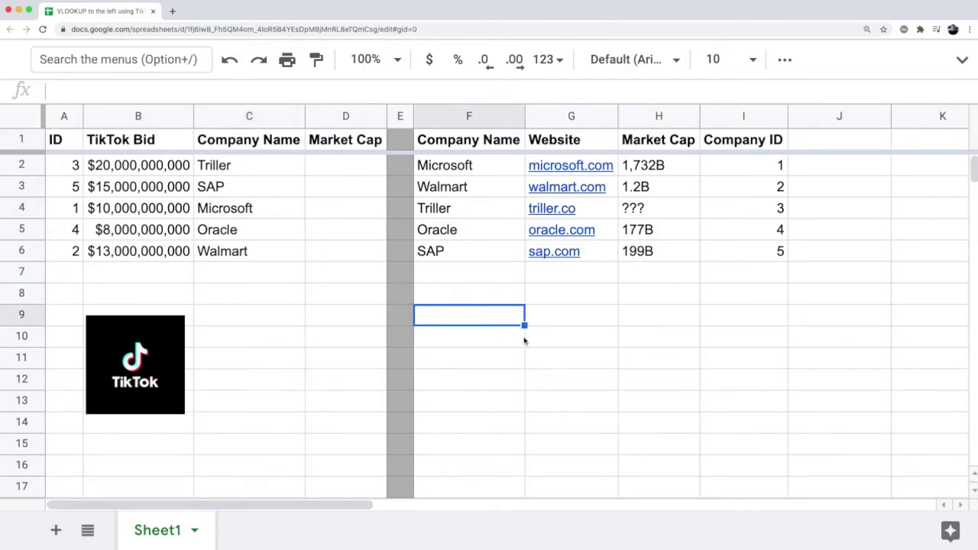
pyautogui.write('=')
pyautogui.press('cmd+v')
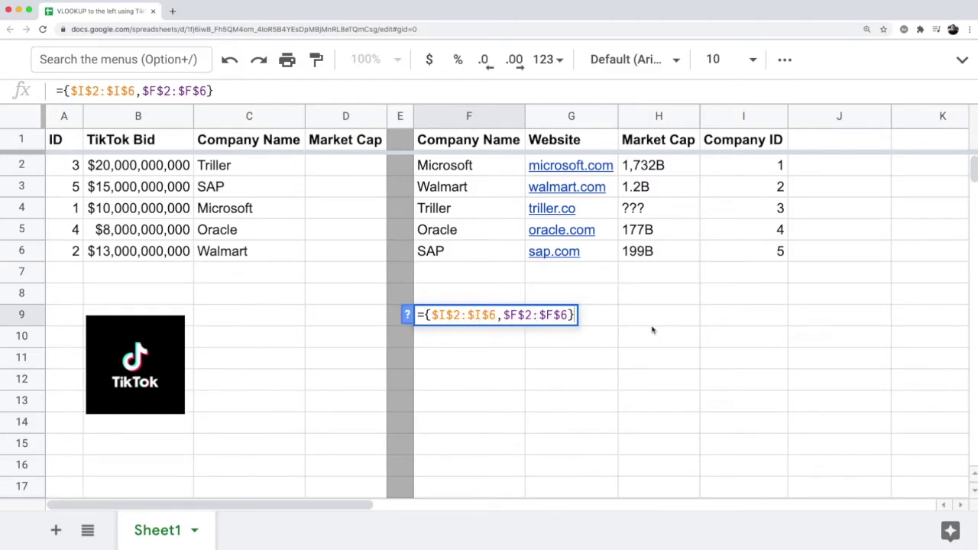
pyautogui.press('Return')
# Examine the array output in F9:G13 and the formula in F9 that generates it.
pyautogui.moveTo(487, 316); pyautogui.dragTo(598, 415)
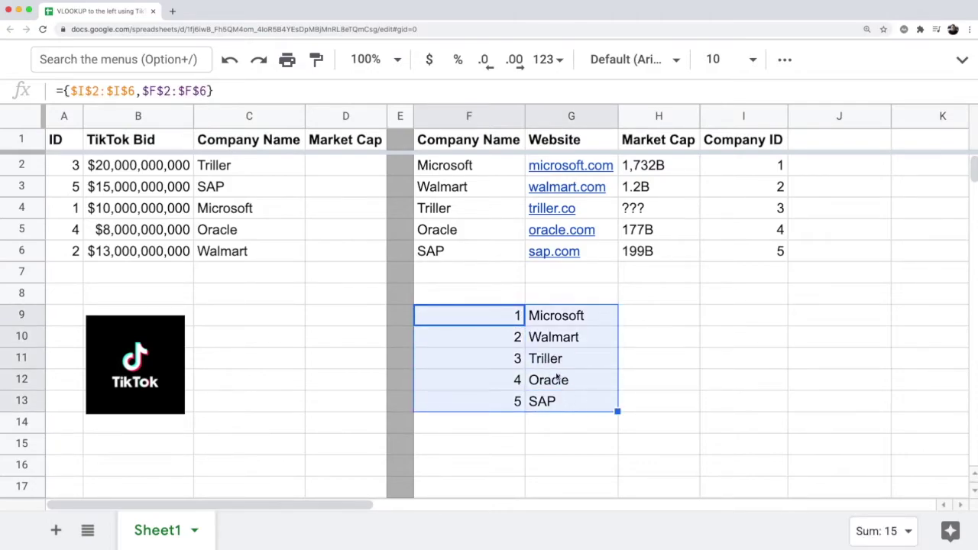
pyautogui.moveTo(510, 320); pyautogui.dragTo(506, 382)
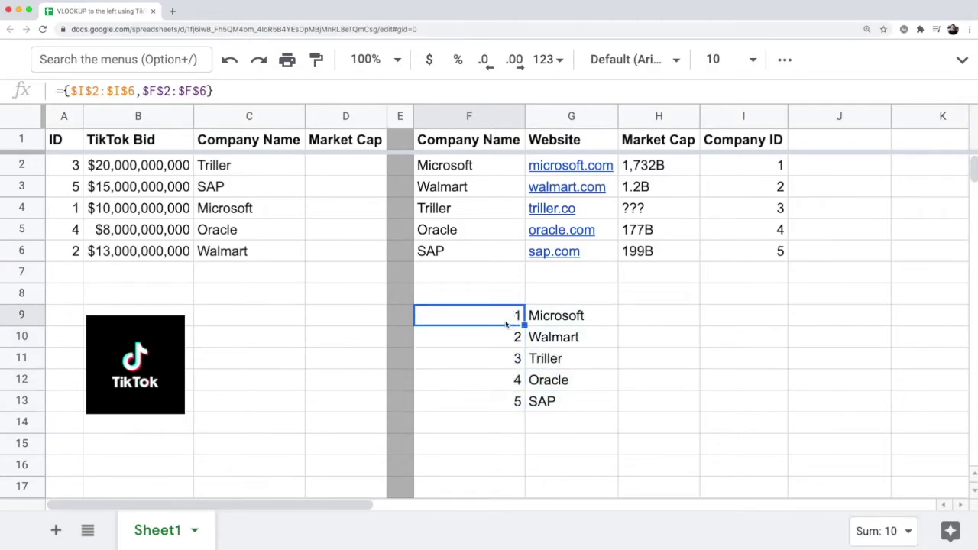
pyautogui.doubleClick(507, 321)
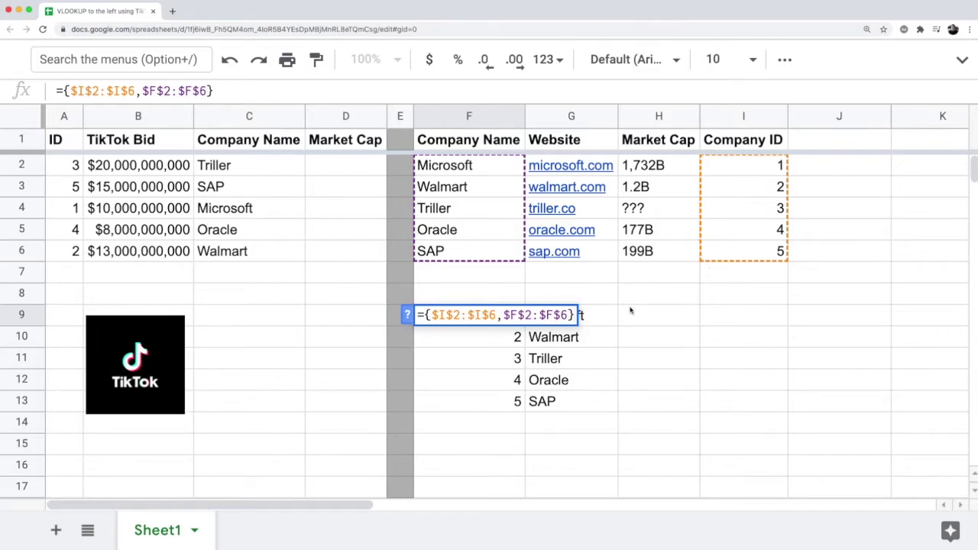
pyautogui.press('Escape')
pyautogui.doubleClick(510, 322)
pyautogui.press('Escape')
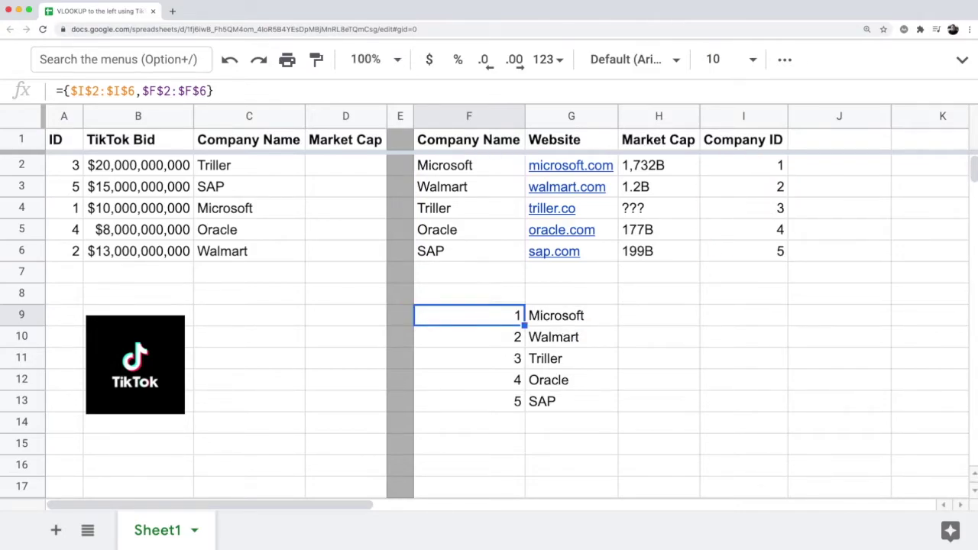
pyautogui.click(584, 321)
pyautogui.moveTo(507, 317); pyautogui.dragTo(578, 402)
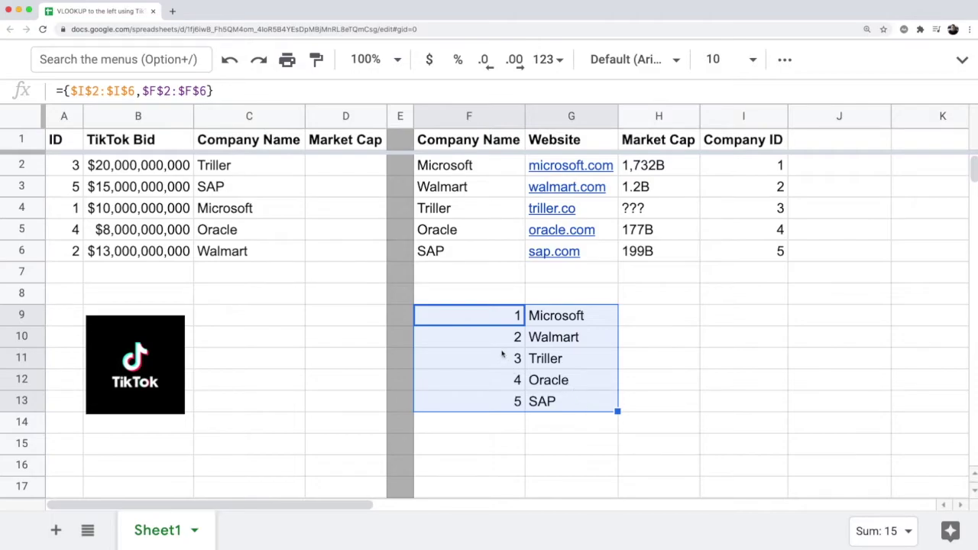
pyautogui.moveTo(504, 320); pyautogui.dragTo(573, 400)
# Compare the VLOOKUP formula in C2 with the array formula in F9 and the contents of output cell G11.
pyautogui.click(227, 174)
pyautogui.press('Return')
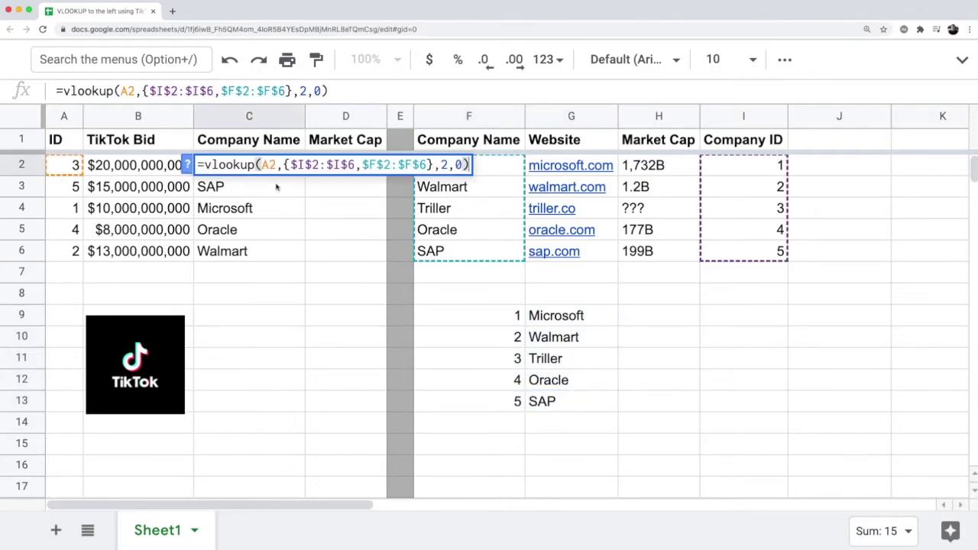
pyautogui.press('Escape')
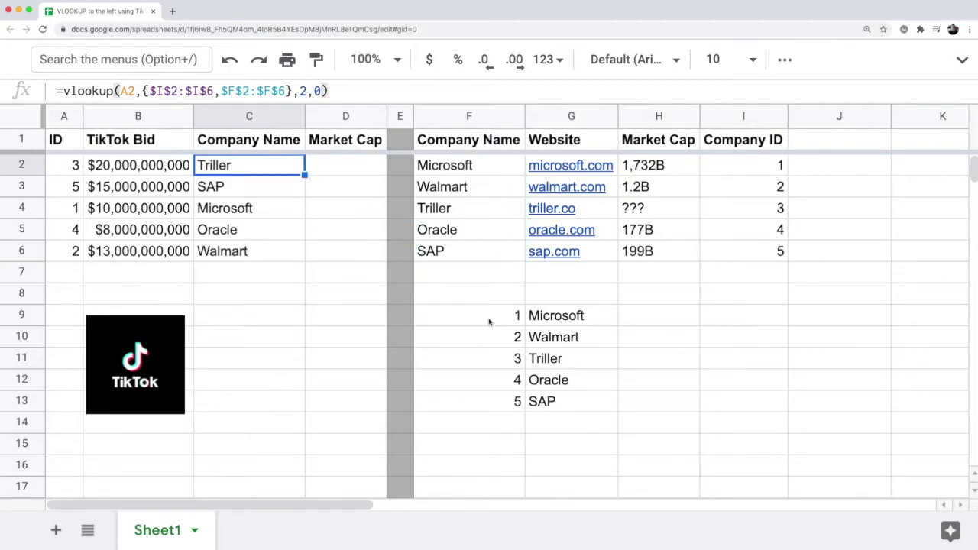
pyautogui.doubleClick(491, 324)
pyautogui.press('Escape')
pyautogui.click(578, 361)
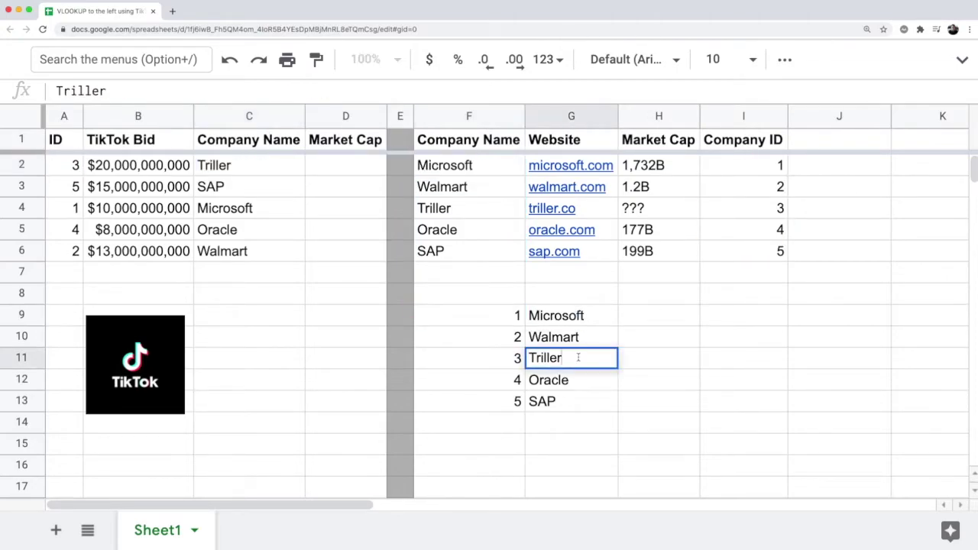
pyautogui.press('Escape')
pyautogui.click(497, 316)
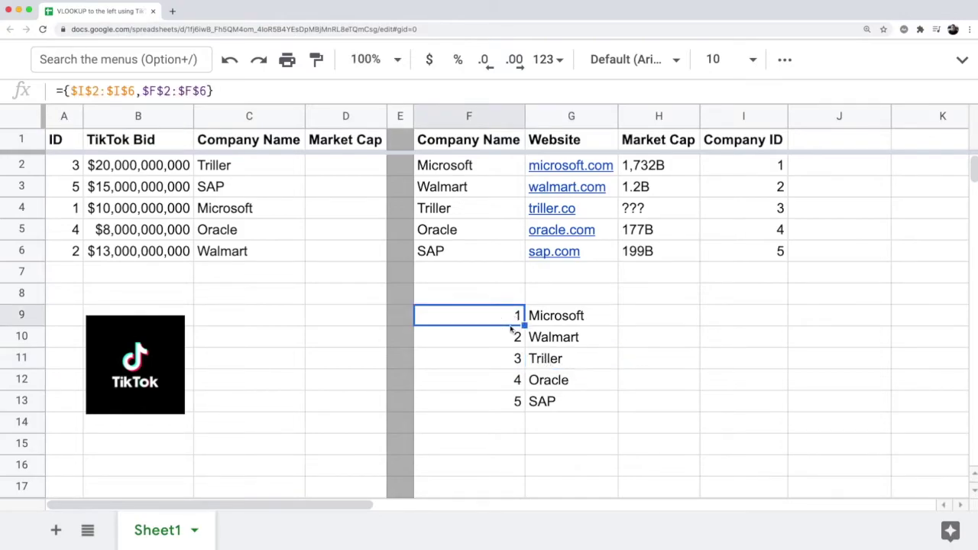
# Overwrite the array output in G11 with the shortened text Tril.
pyautogui.click(581, 360)
pyautogui.doubleClick(590, 362)
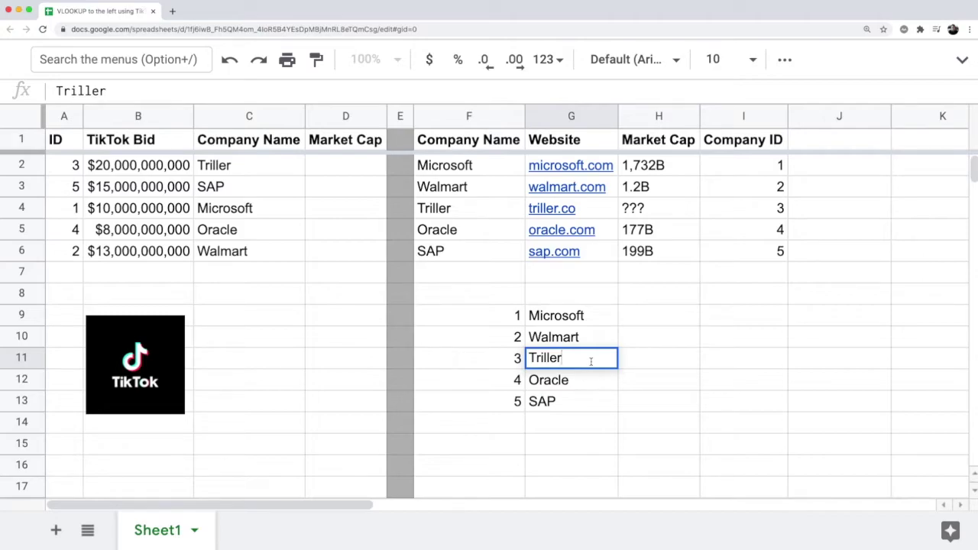
pyautogui.press('BackSpace')
pyautogui.press('BackSpace')
pyautogui.press('BackSpace')
pyautogui.press('Return')
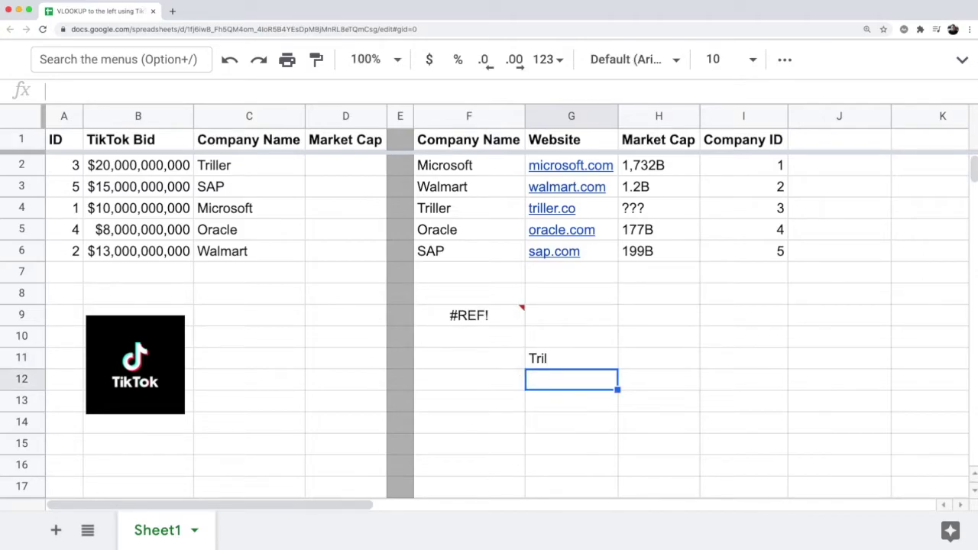
# Read the error on F9 and undo the overwrite of G11 to restore the array output.
pyautogui.moveTo(513, 326)
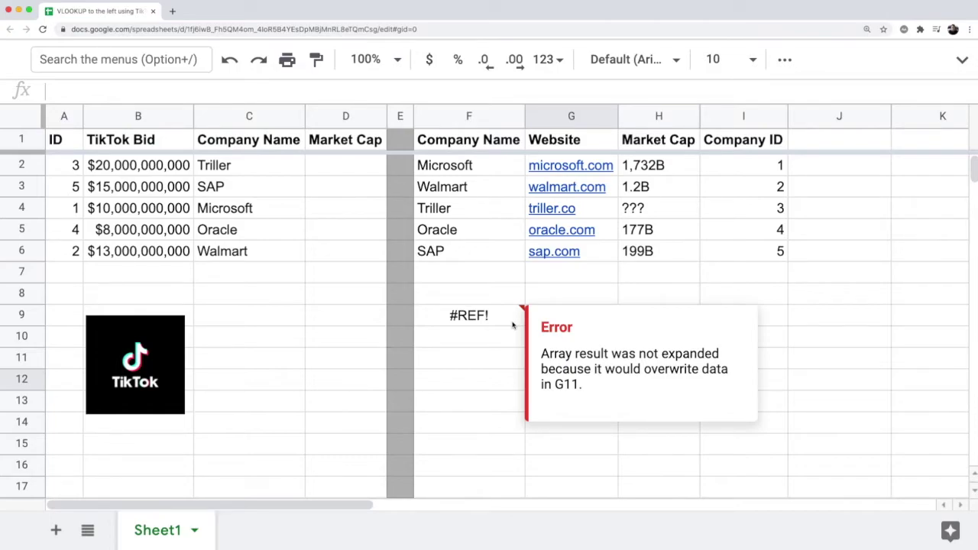
pyautogui.click(528, 465)
pyautogui.press('super+z')
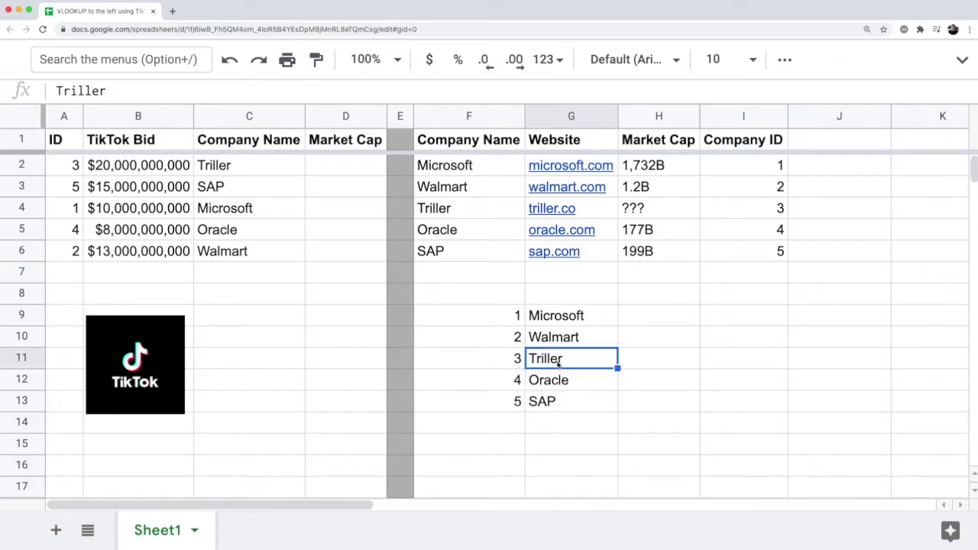
# Examine the array literal {$I$2:$I$6,$F$2:$F$6} in F9's formula, leaving the formula as it is.
pyautogui.doubleClick(501, 316)
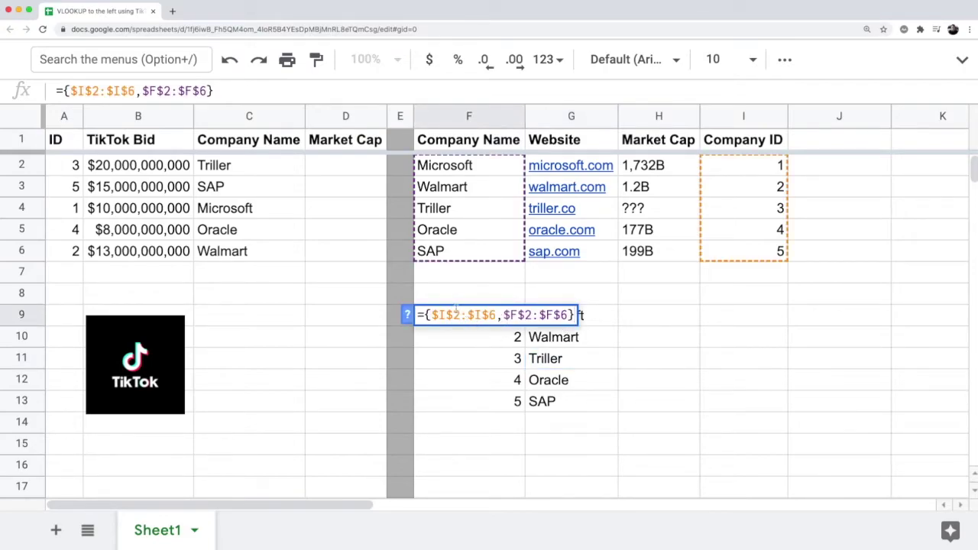
pyautogui.moveTo(426, 315); pyautogui.dragTo(580, 315)
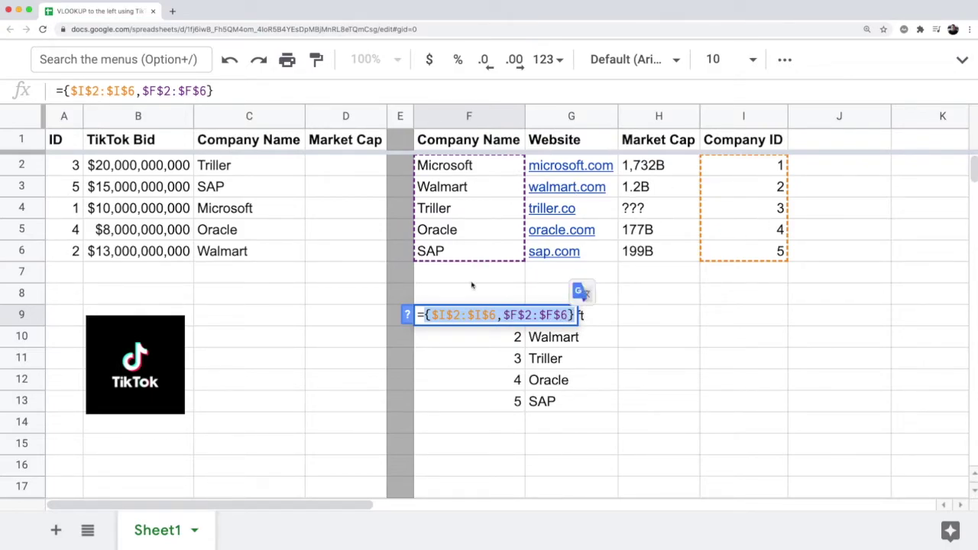
pyautogui.press('Escape')
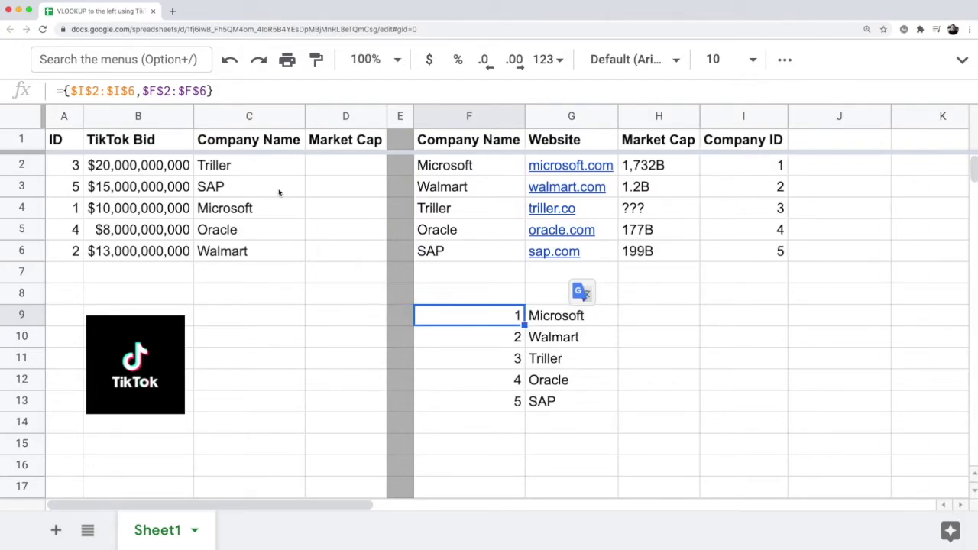
# Copy C2's formula =vlookup(A2,{$I$2:$I$6,$F$2:$F$6},2,0) into D2 with a single equals sign and unchanged references.
pyautogui.click(262, 166)
pyautogui.write('=vlookup(A2,{$I$2:$I$6,$F$2:$F$6},2,0)')
pyautogui.press('super+a')
pyautogui.hotkey('ctrl', 'c')
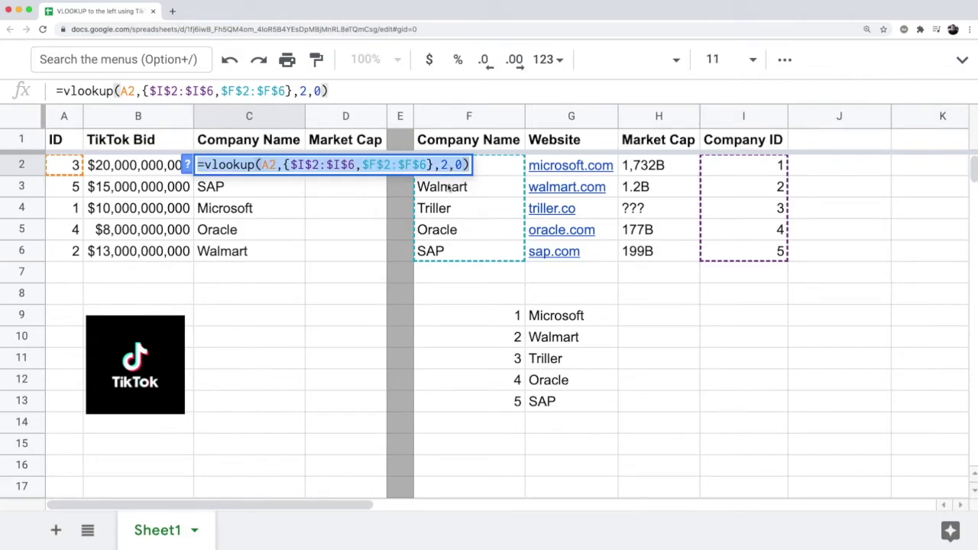
pyautogui.press('Escape')
pyautogui.click(344, 172)
pyautogui.click(277, 166)
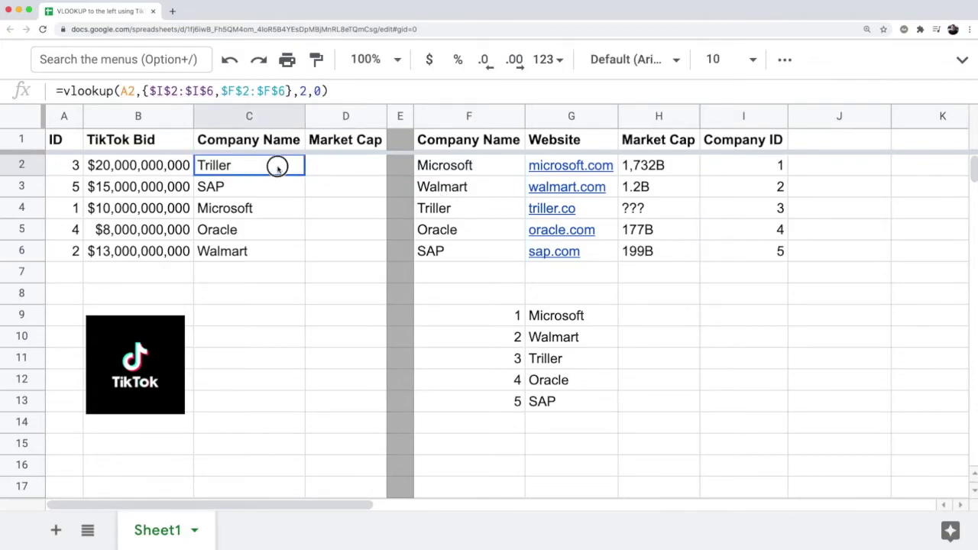
pyautogui.click(339, 166)
pyautogui.write('=')
pyautogui.hotkey('ctrl', 'v')
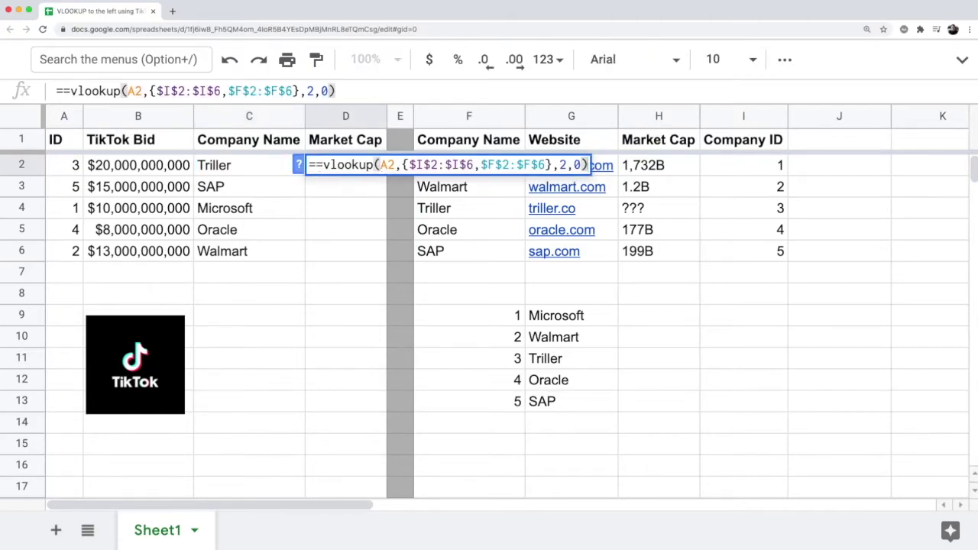
pyautogui.click(319, 165)
pyautogui.press('BackSpace')
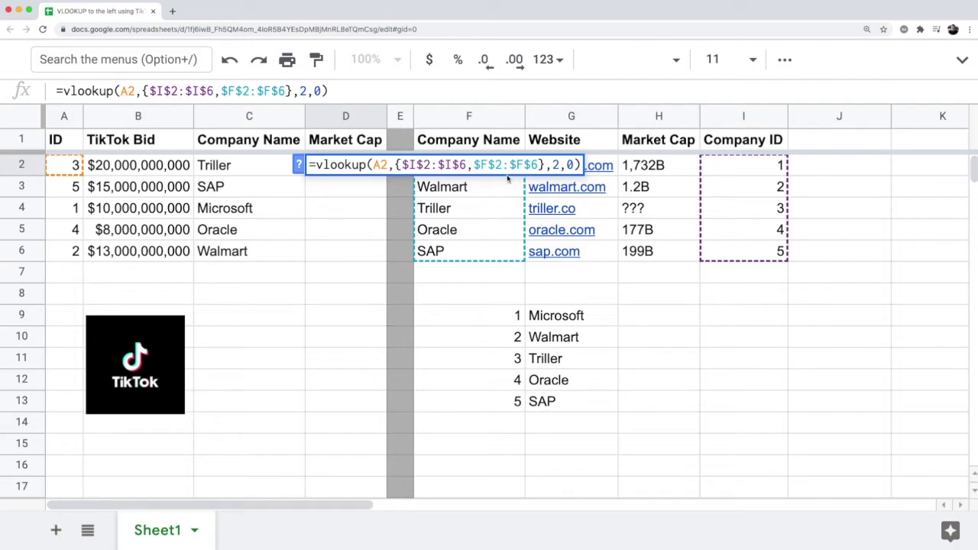
# Change the second array range in D2's formula to $H$2:$H$6 so it looks up the market cap.
pyautogui.click(486, 164)
pyautogui.press('BackSpace')
pyautogui.write('H')
pyautogui.press('BackSpace')
pyautogui.write('H')
pyautogui.press('Return')
# Fill the market cap formula from D2 down through D6.
pyautogui.press('Up')
pyautogui.press('super+shift+Down')
pyautogui.press('Up')
pyautogui.press('Down')
pyautogui.hotkey('shift', 'Down')
pyautogui.hotkey('shift', 'Down')
pyautogui.hotkey('shift', 'Down')
pyautogui.hotkey('shift', 'Down')
pyautogui.press('super+d')
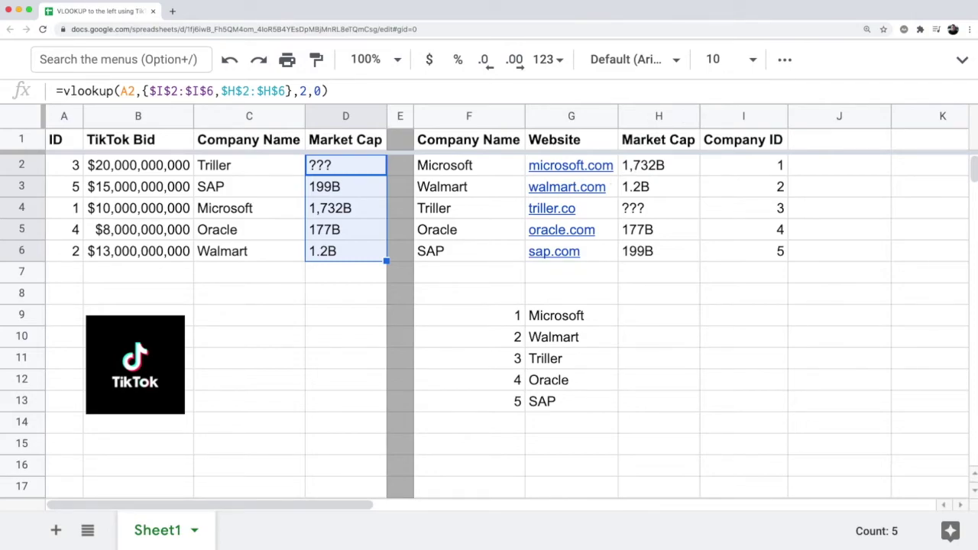
# Compare the VLOOKUP formula in C2 with the array literal in F9's formula, without changing either.
pyautogui.click(562, 387)
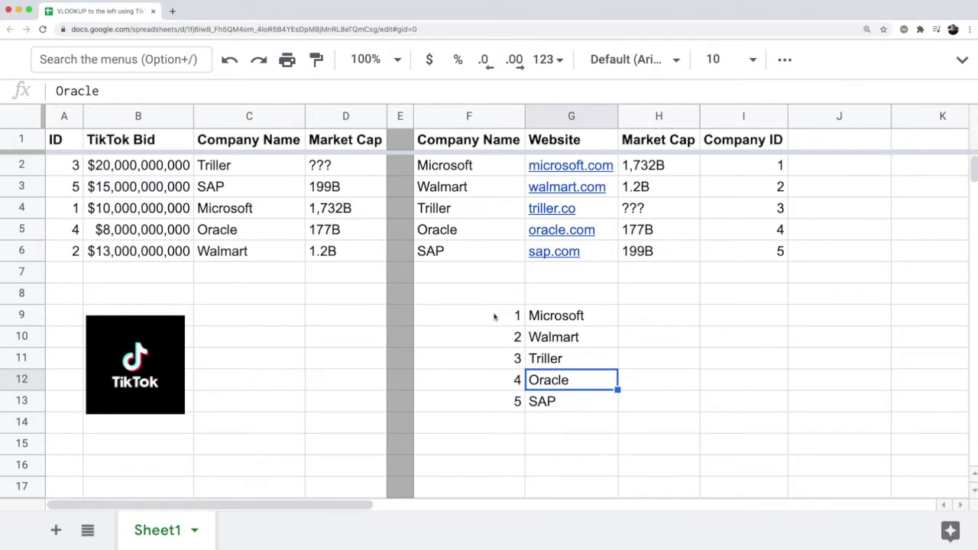
pyautogui.click(294, 173)
pyautogui.doubleClick(293, 173)
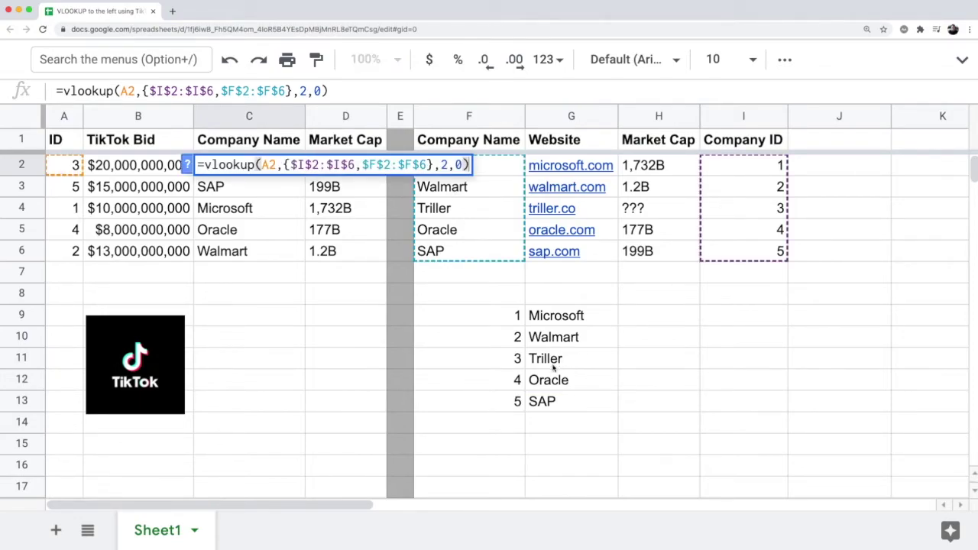
pyautogui.press('Escape')
pyautogui.click(546, 325)
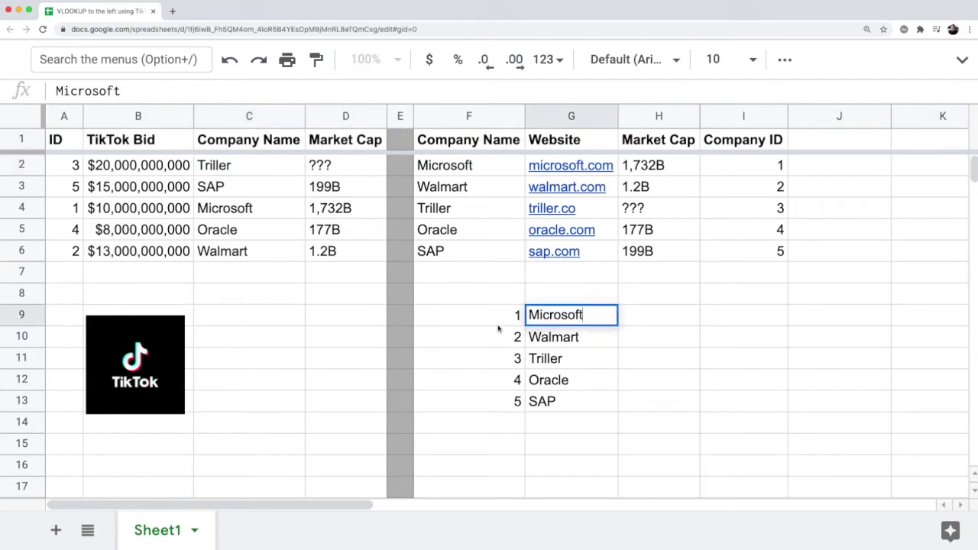
pyautogui.doubleClick(495, 322)
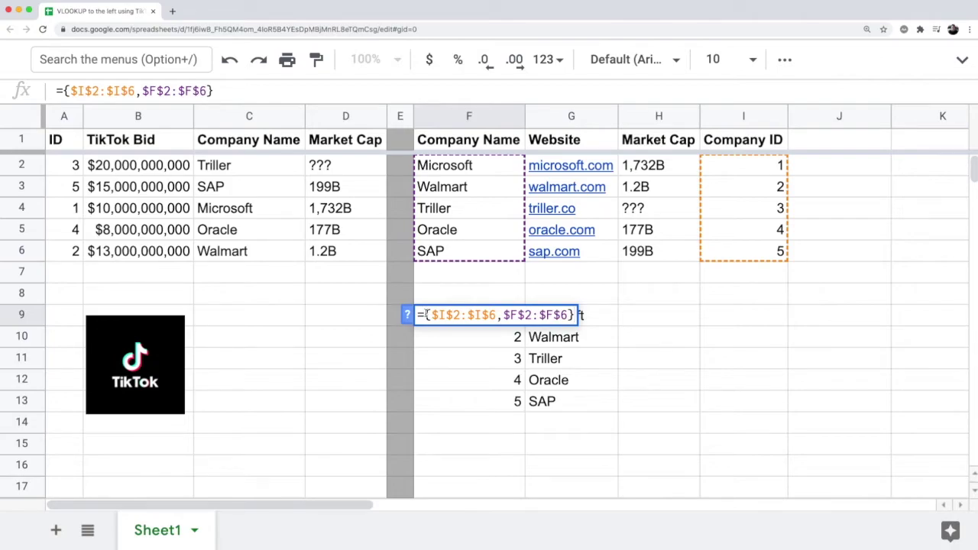
pyautogui.moveTo(425, 315); pyautogui.dragTo(574, 315)
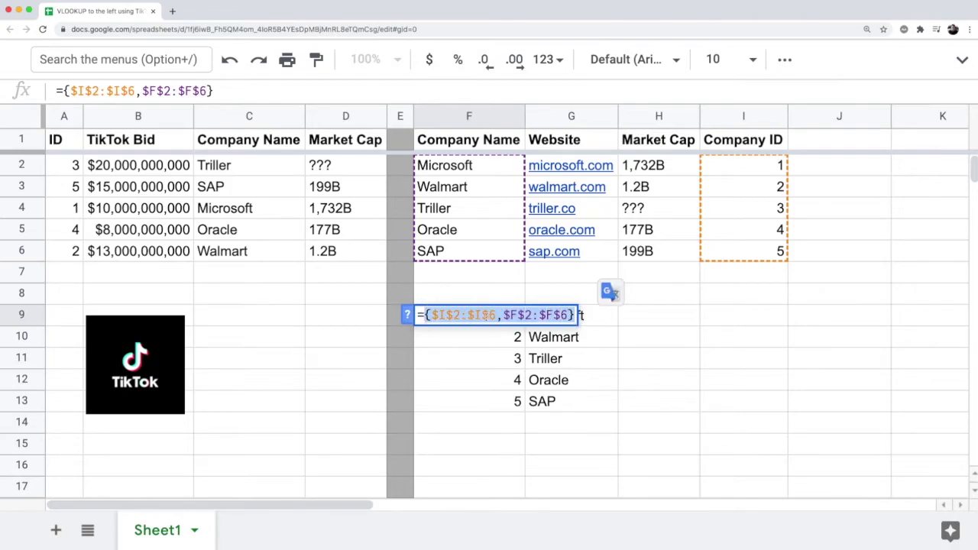
pyautogui.press('Escape')
# Check the ID and company name in array output row F11:G11 against the formula in F9.
pyautogui.click(577, 357)
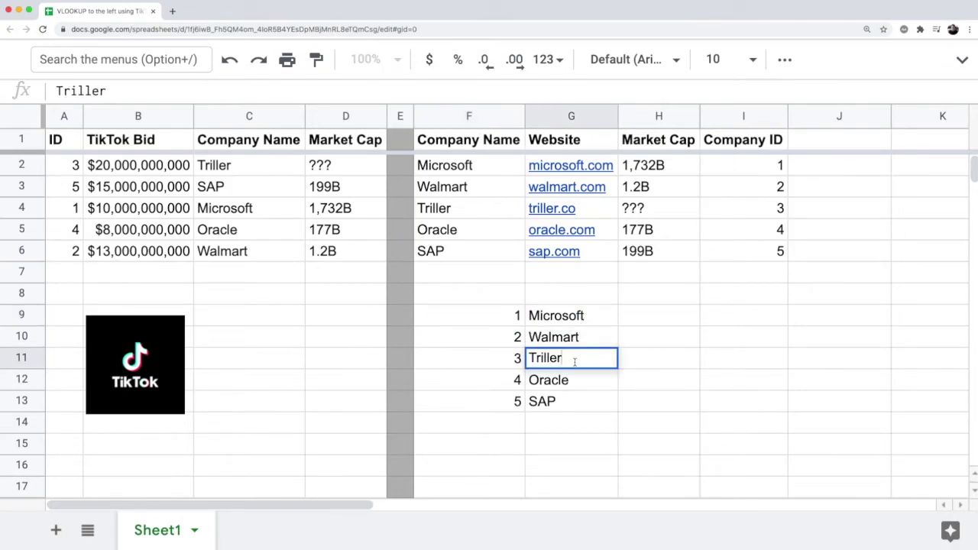
pyautogui.click(489, 364)
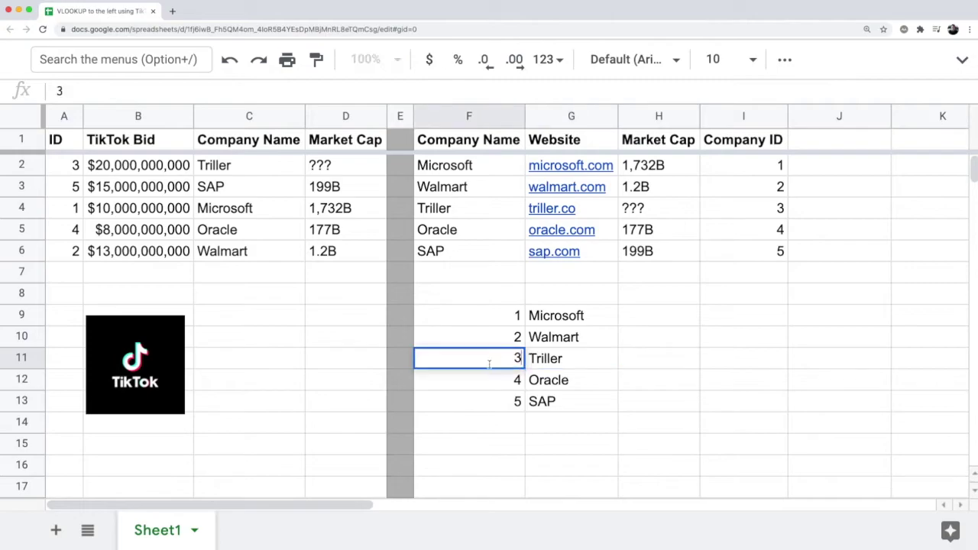
pyautogui.doubleClick(569, 364)
pyautogui.press('Escape')
pyautogui.click(506, 359)
pyautogui.doubleClick(504, 323)
pyautogui.press('Escape')
# Clear the demonstration array from F9:G13.
pyautogui.moveTo(548, 398); pyautogui.dragTo(465, 305)
pyautogui.press('Delete')
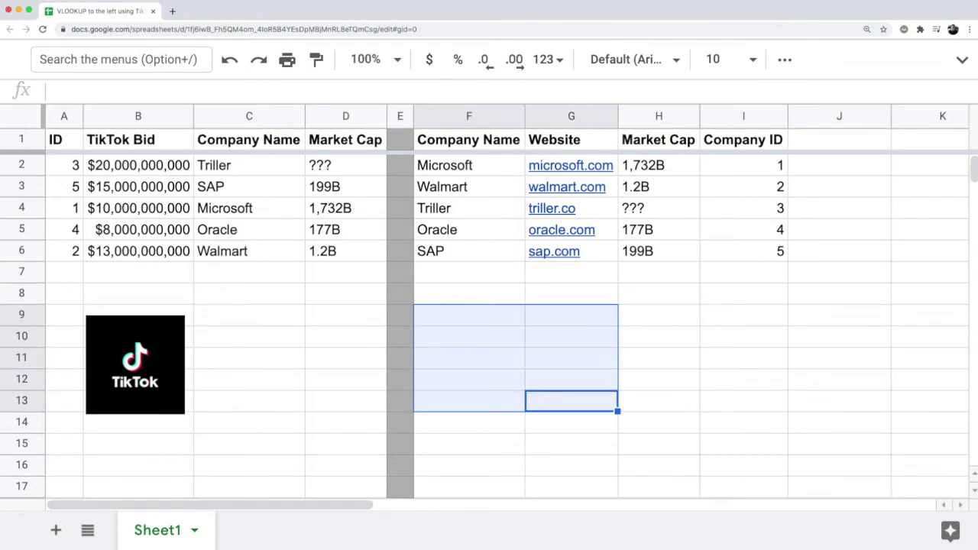
# Examine the VLOOKUP formula and its referenced ranges in C3.
pyautogui.click(268, 184)
pyautogui.doubleClick(270, 186)
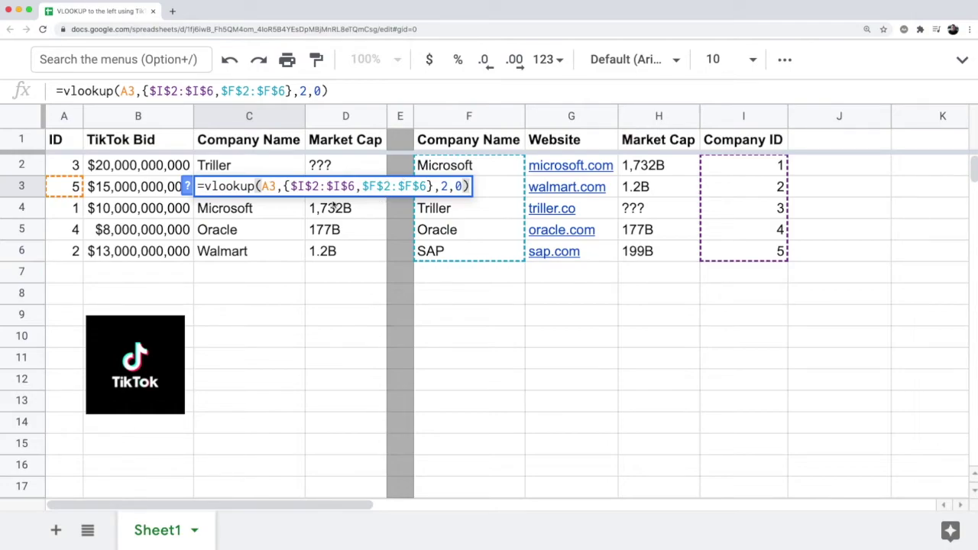
pyautogui.press('Return')
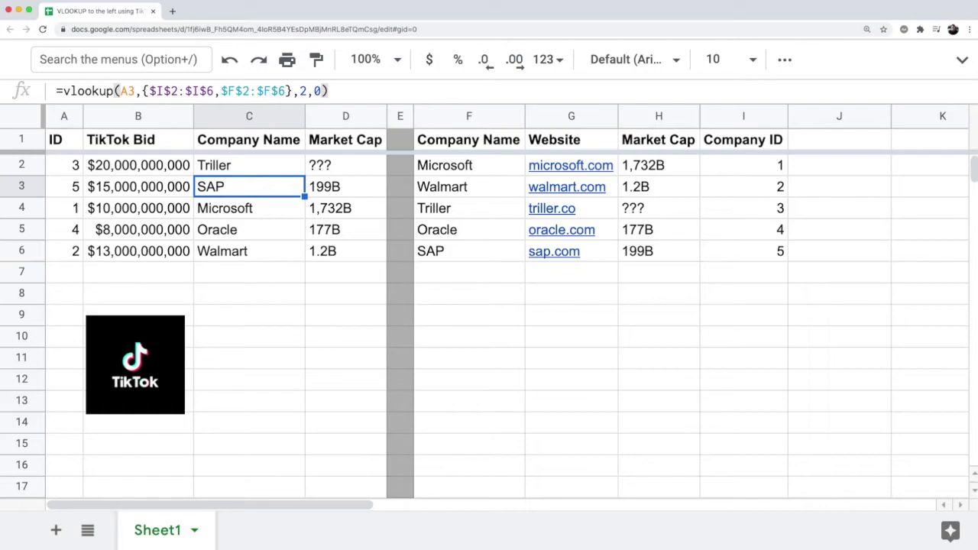
# Clear the company name formulas from C2:C6.
pyautogui.press('Up')
pyautogui.press('Right')
pyautogui.press('Left')
pyautogui.press('super+shift+Down')
pyautogui.press('Delete')
pyautogui.press('Up')
pyautogui.press('Down')
# Start an INDEX formula in C2 with the company name range F2:F6 as its first argument.
pyautogui.write('=index')
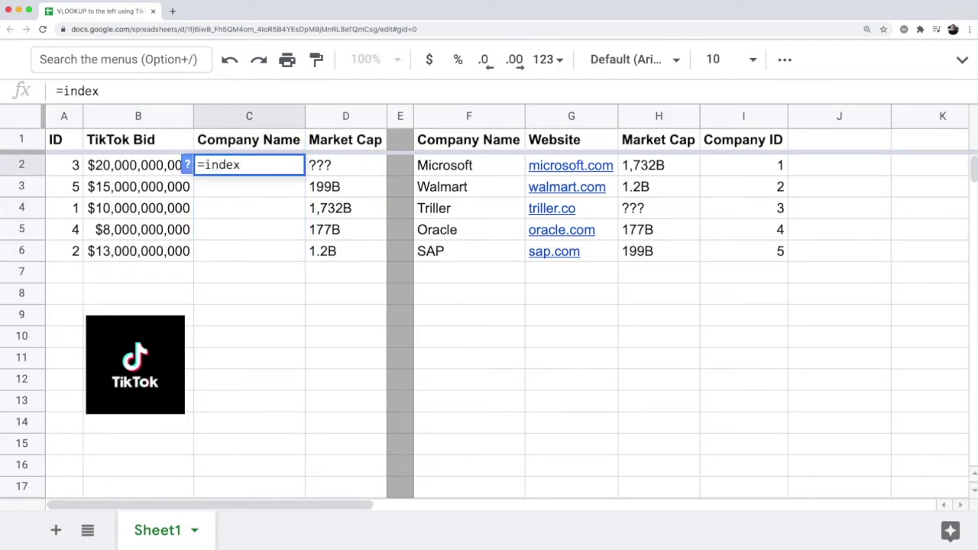
pyautogui.press('Escape')
pyautogui.write('=index(')
pyautogui.press('Left')
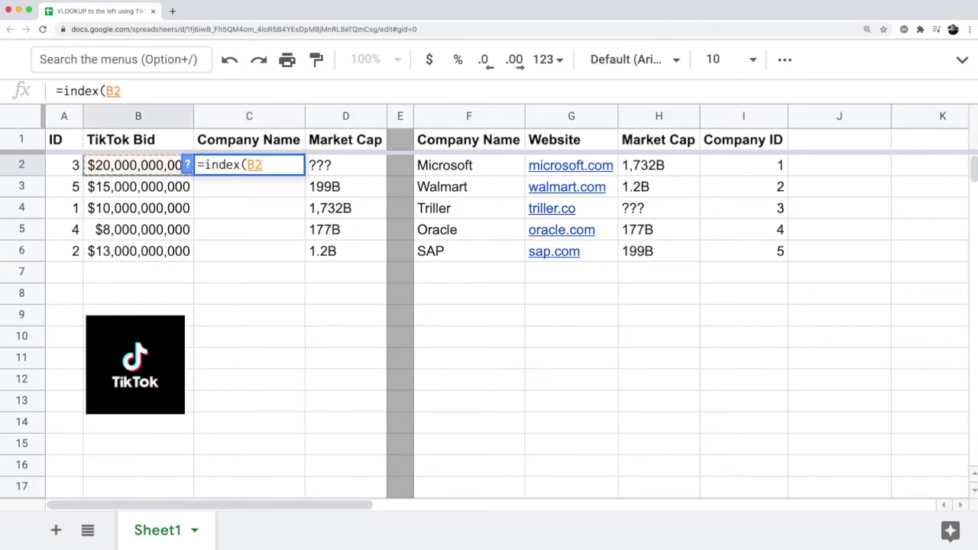
pyautogui.press('Right')
pyautogui.press('Right')
pyautogui.press('Right')
pyautogui.press('Right')
pyautogui.press('Right')
pyautogui.press('Left')
pyautogui.press('Left')
pyautogui.press('Left')
pyautogui.press('Left')
pyautogui.press('Left')
pyautogui.press('Left')
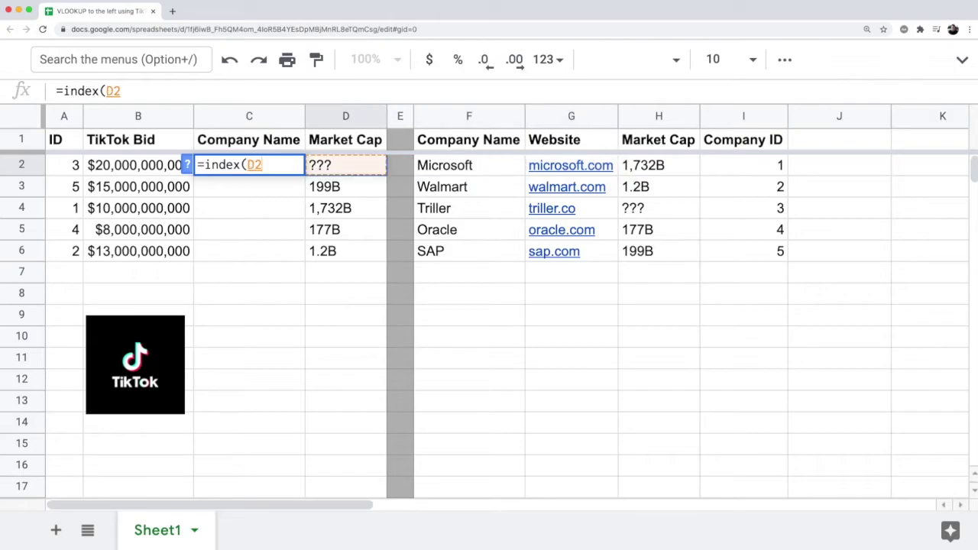
pyautogui.press('Right')
pyautogui.press('Right')
pyautogui.press('Right')
pyautogui.press('Right')
pyautogui.press('Right')
pyautogui.hotkey('shift', 'Down')
pyautogui.hotkey('shift', 'Down')
pyautogui.hotkey('shift', 'Down')
pyautogui.hotkey('shift', 'Down')
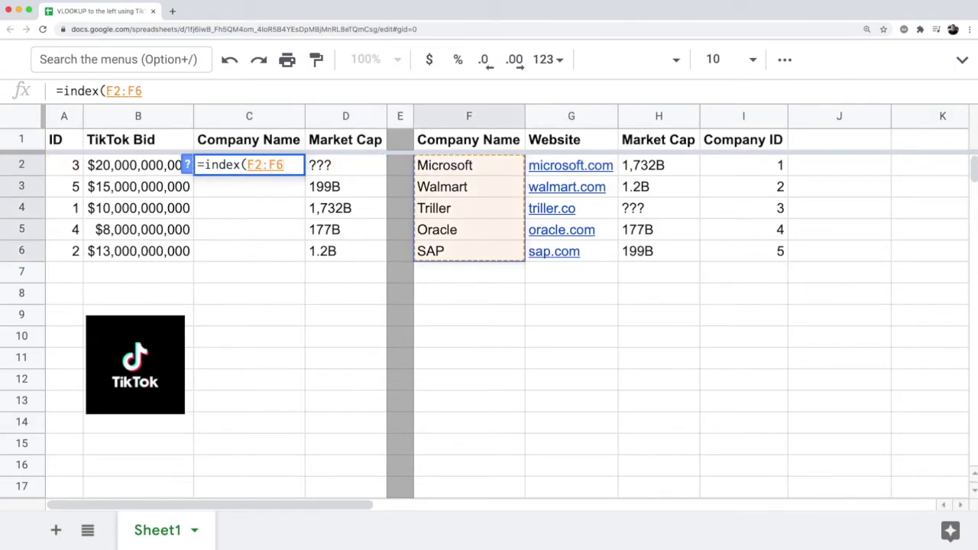
pyautogui.write(',')
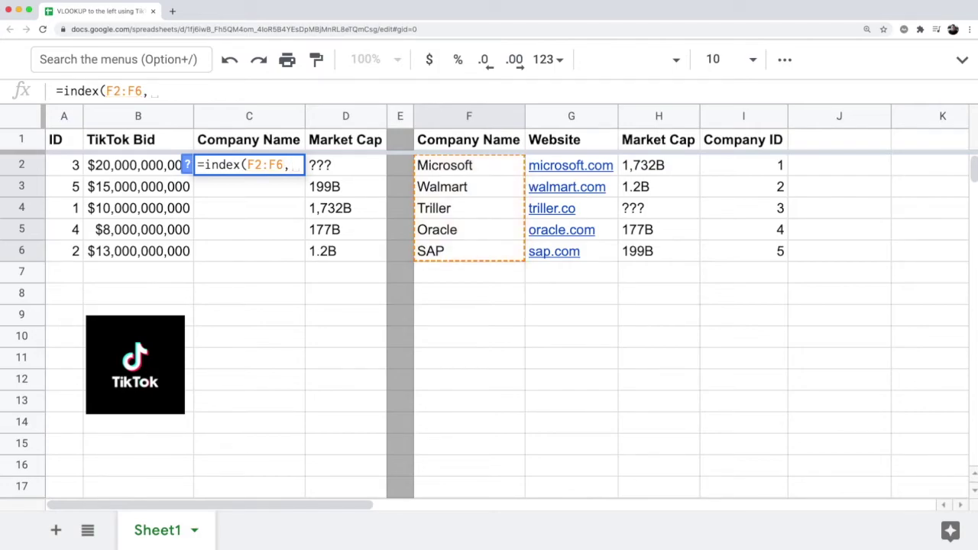
# Complete C2's formula as =index(F2:F6,match(A2,I2:I6)) to find the company by its ID.
pyautogui.write('match*')
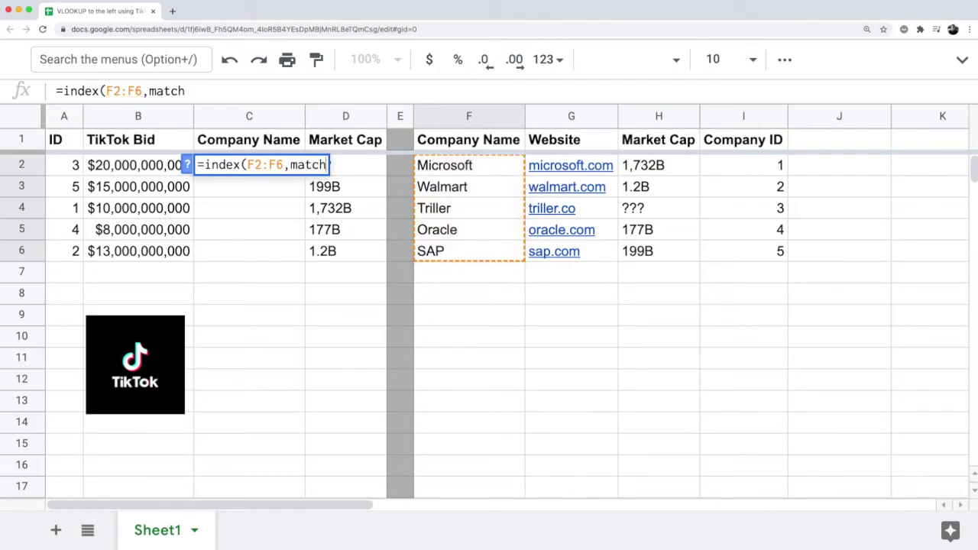
pyautogui.press('BackSpace')
pyautogui.write('(')
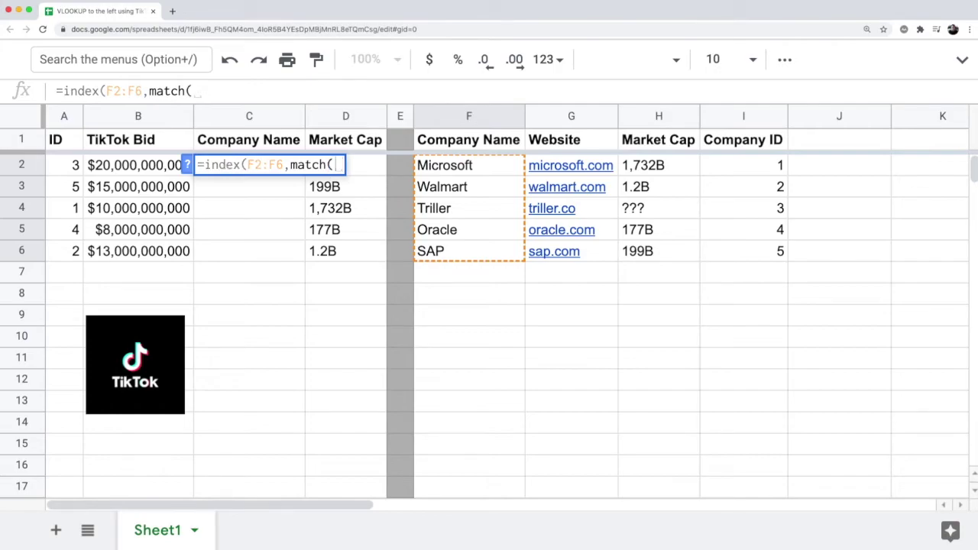
pyautogui.press('Left')
pyautogui.press('Left')
pyautogui.write(',')
pyautogui.press('Right')
pyautogui.press('Right')
pyautogui.press('Right')
pyautogui.press('Right')
pyautogui.press('Right')
pyautogui.press('Right')
pyautogui.press('Right')
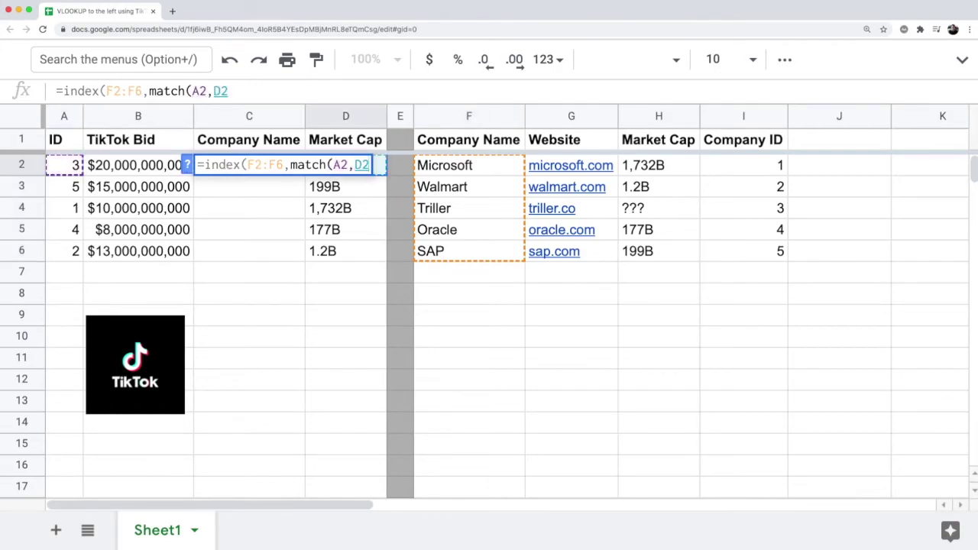
pyautogui.press('Left')
pyautogui.hotkey('shift', 'Down')
pyautogui.hotkey('shift', 'Down')
pyautogui.hotkey('shift', 'Down')
pyautogui.hotkey('shift', 'Down')
pyautogui.write('))')
pyautogui.press('Return')
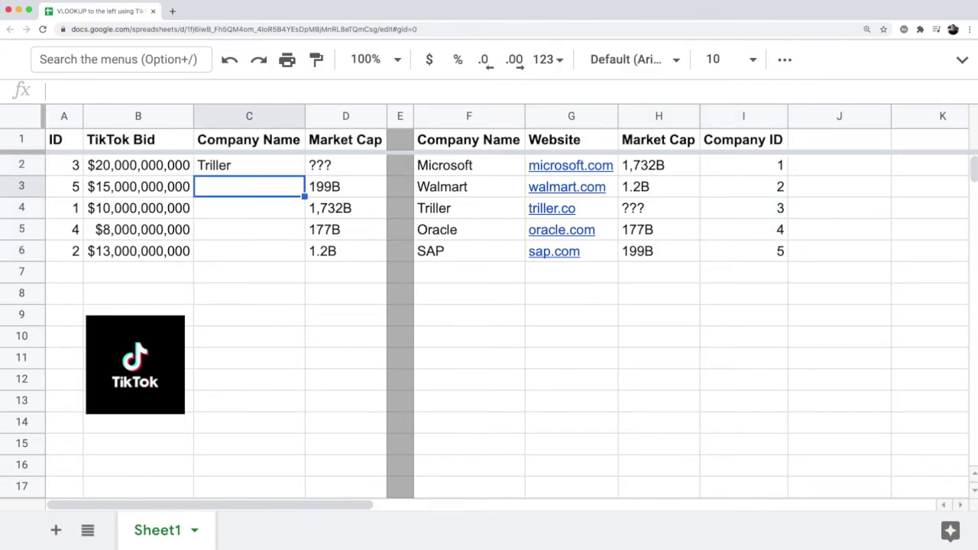
# Review the INDEX MATCH formula in C2 and restore the original VLOOKUP formulas in C2:C6.
pyautogui.doubleClick(267, 165)
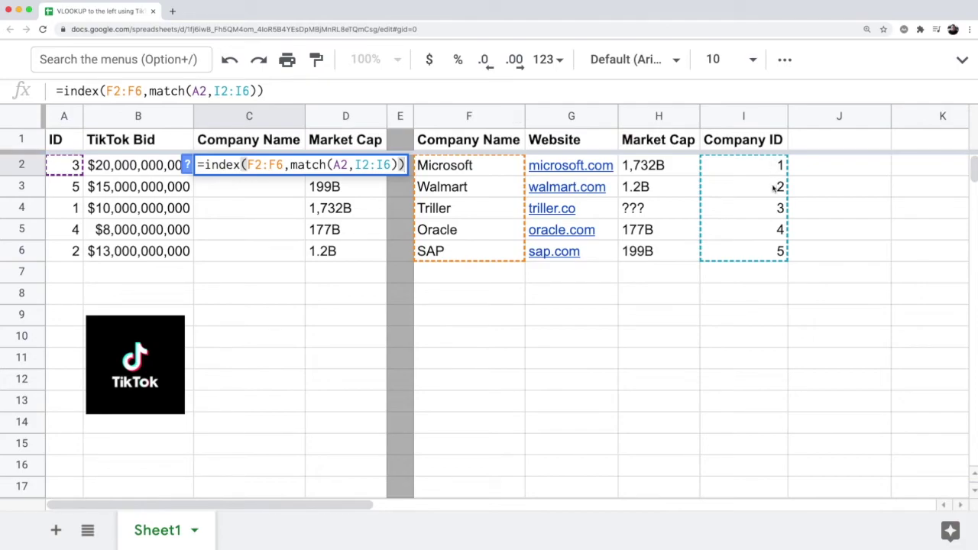
pyautogui.moveTo(584, 216)
pyautogui.press('Escape')
pyautogui.press('Delete')
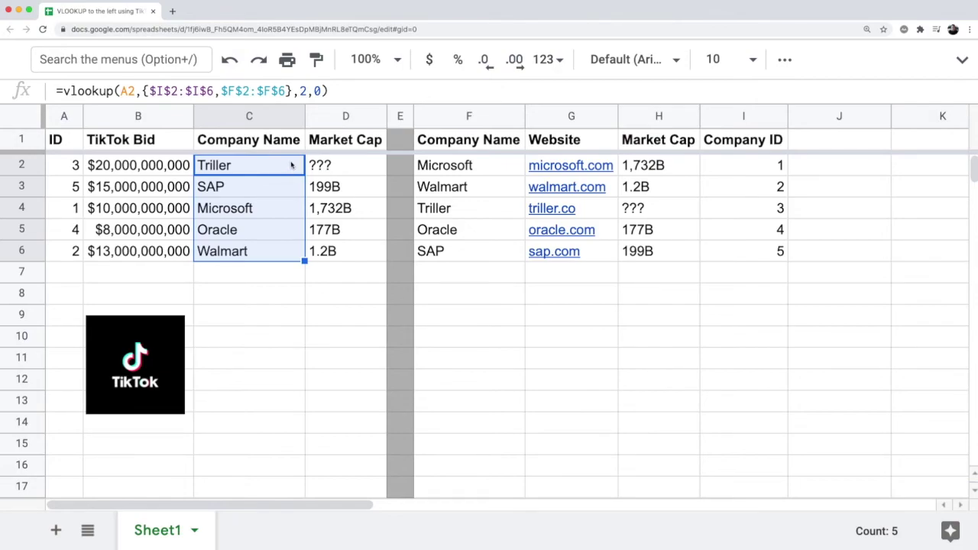
# Examine the array literal in C2's VLOOKUP formula, including its ID range $I$2:$I$6 and company name range $F$2:$F$6.
pyautogui.doubleClick(281, 165)
pyautogui.moveTo(284, 165); pyautogui.dragTo(431, 166)
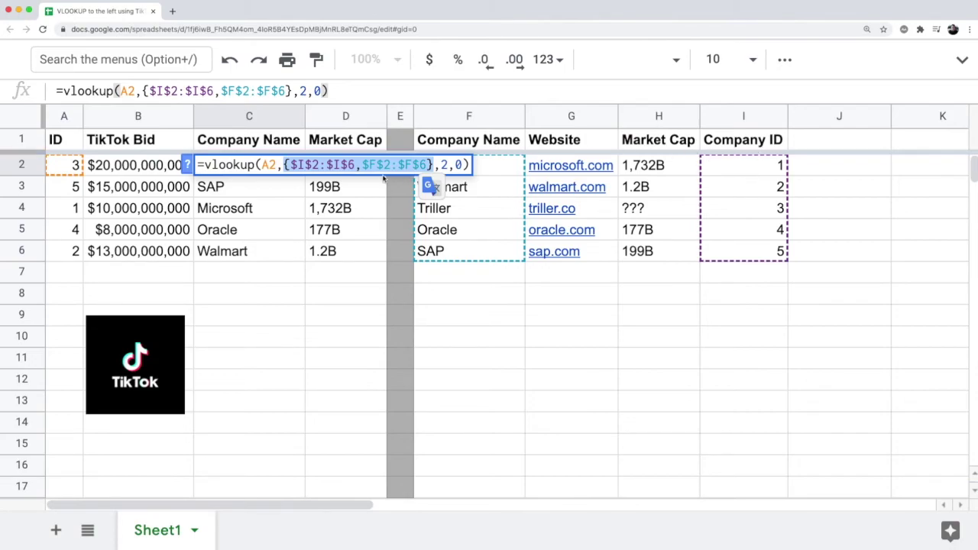
pyautogui.moveTo(293, 165); pyautogui.dragTo(356, 165)
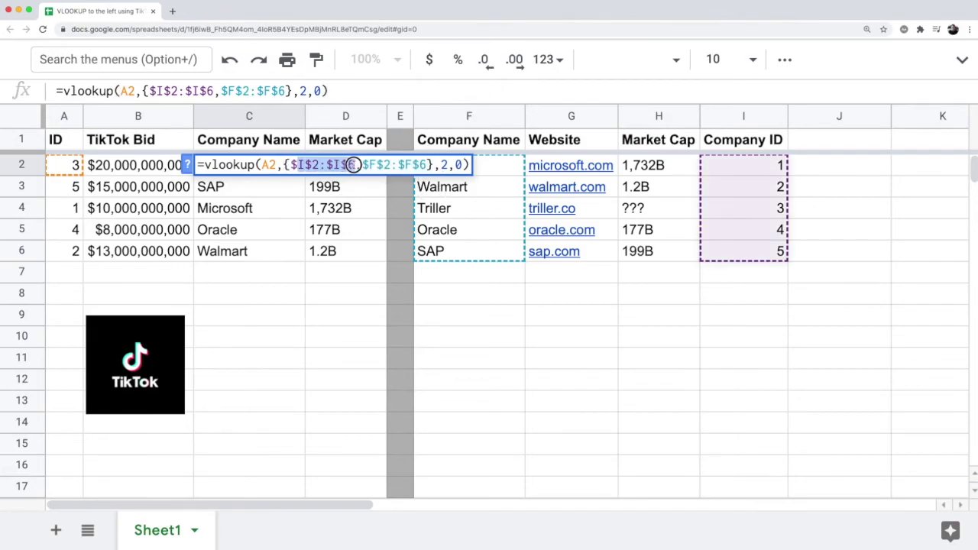
pyautogui.click(372, 166)
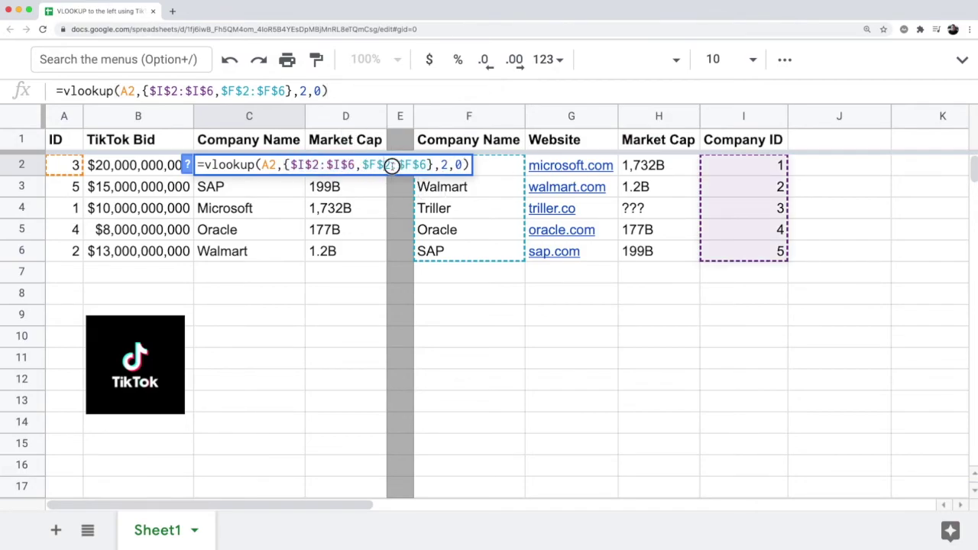
pyautogui.click(362, 166)
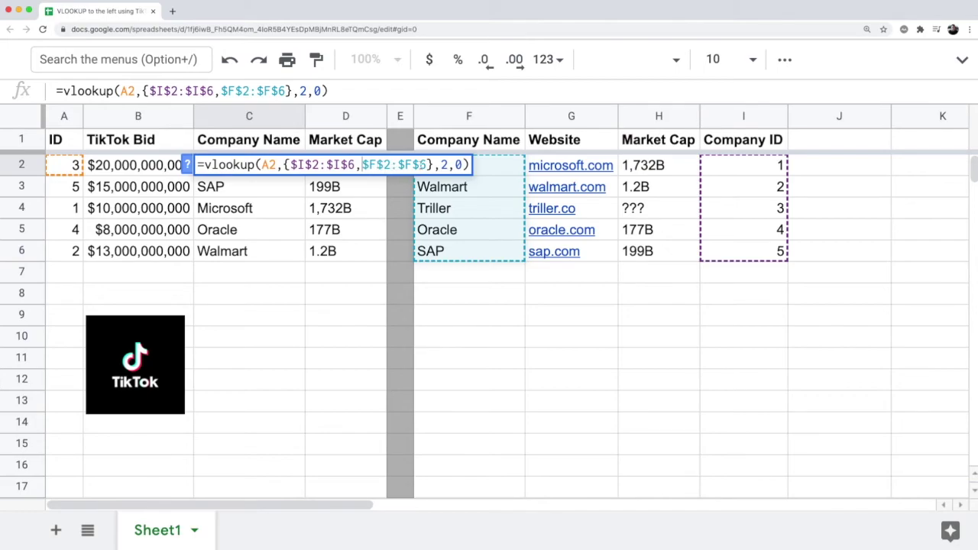
# Extend the second range in C2's VLOOKUP array literal to $F$2:$H$6 and select C2:C6.
pyautogui.click(411, 165)
pyautogui.press('BackSpace')
pyautogui.write('H')
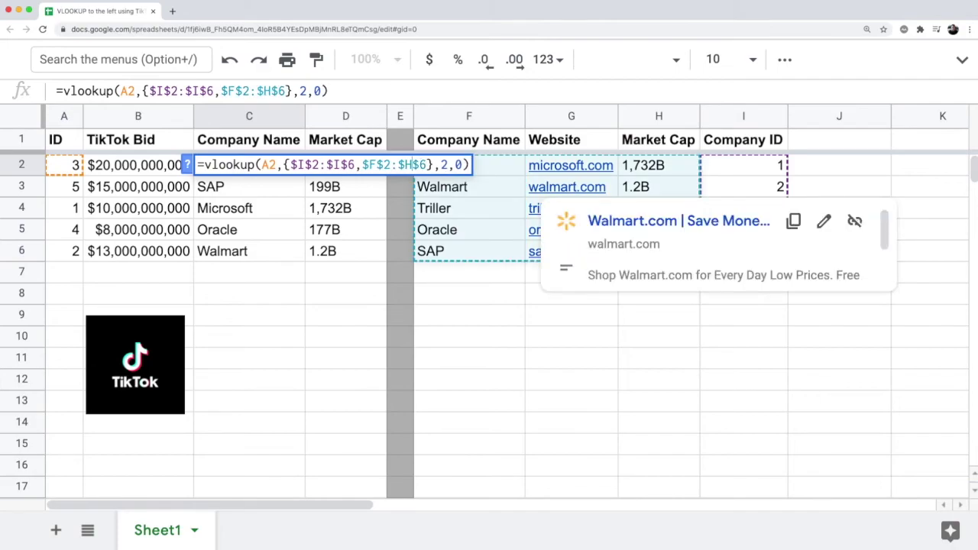
pyautogui.press('Return')
pyautogui.press('Up')
pyautogui.hotkey('shift', 'Down')
pyautogui.hotkey('shift', 'Down')
pyautogui.hotkey('shift', 'Down')
pyautogui.hotkey('shift', 'Down')
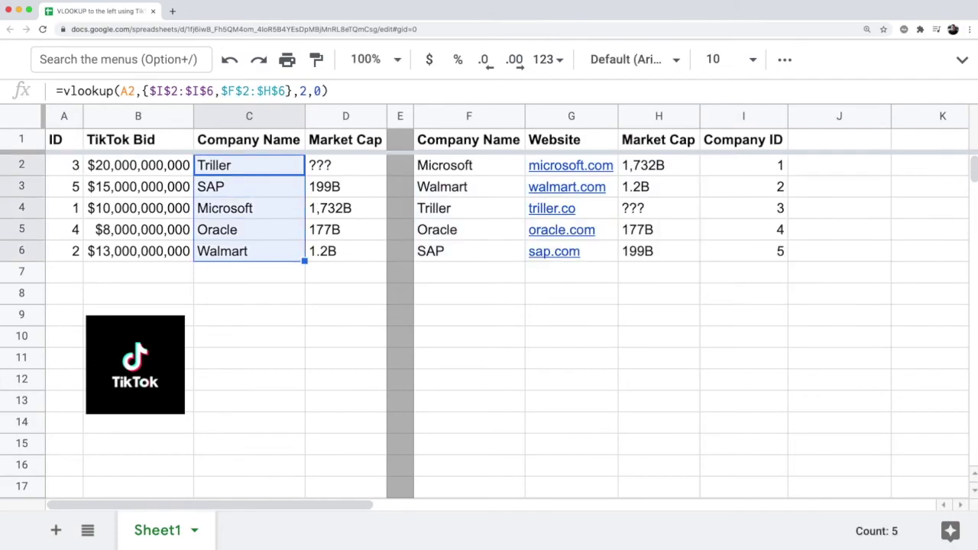
# Replace the Market Cap formula in D2 with a copy of C2's full VLOOKUP formula.
pyautogui.doubleClick(269, 166)
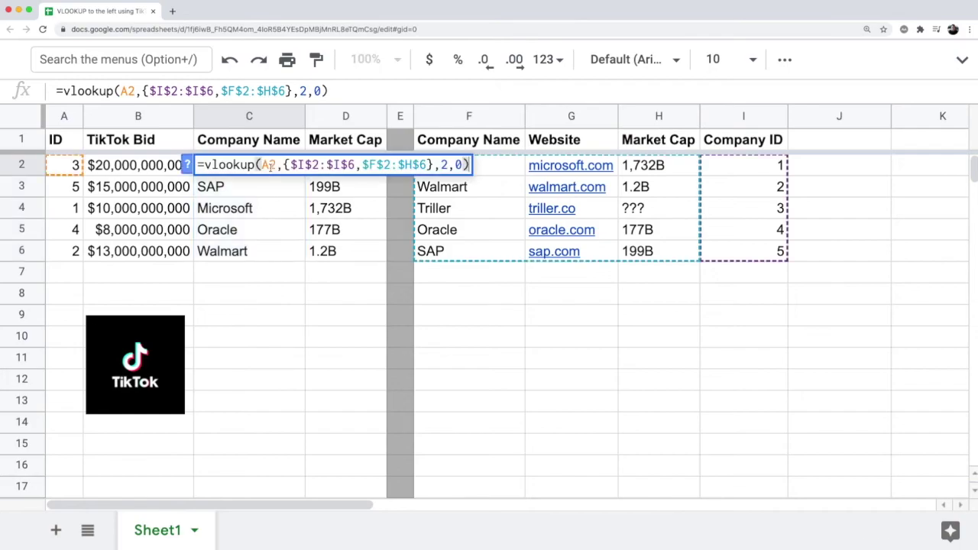
pyautogui.press('super+a')
pyautogui.press('super+c')
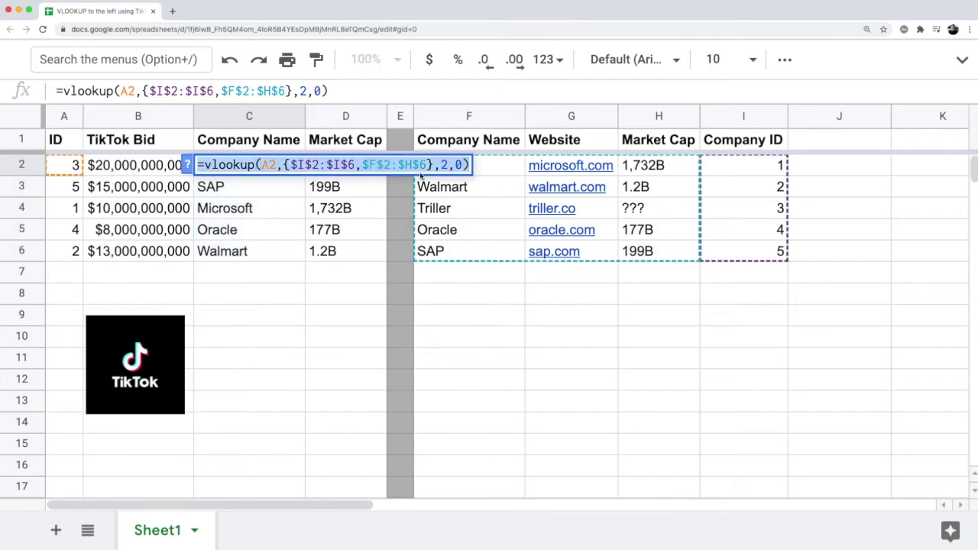
pyautogui.press('Escape')
pyautogui.doubleClick(349, 168)
pyautogui.press('super+a')
pyautogui.press('super+v')
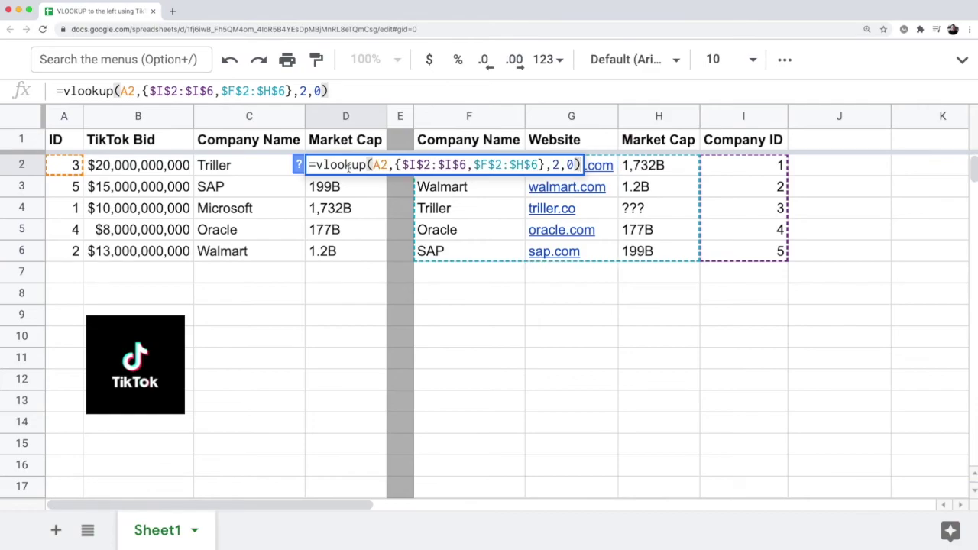
# Set the column index in D2's VLOOKUP formula to 3.
pyautogui.click(561, 166)
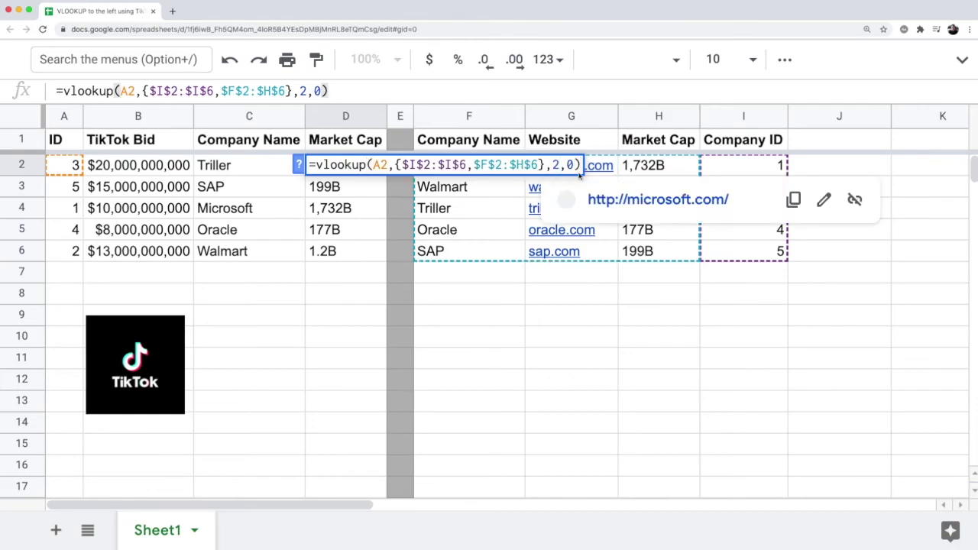
pyautogui.press('BackSpace')
pyautogui.write('3')
pyautogui.press('Return')
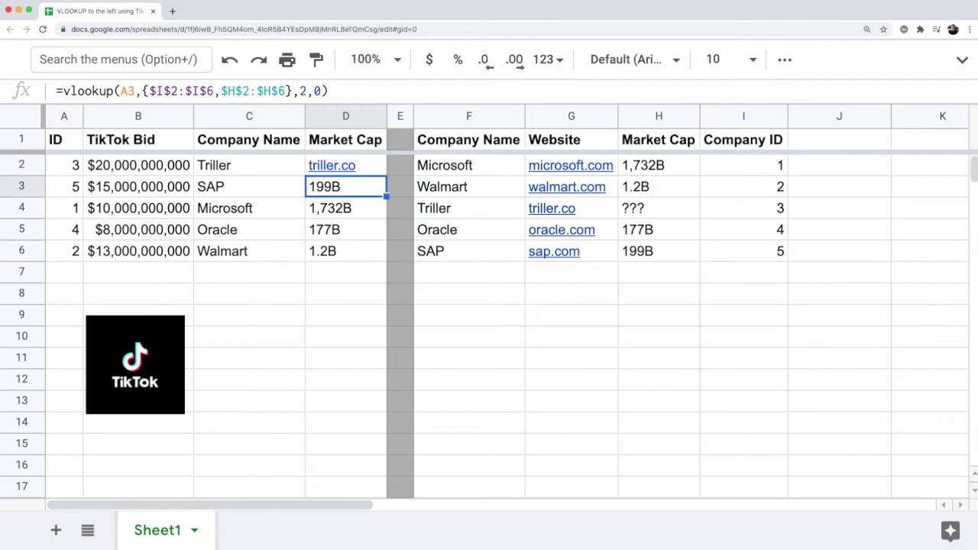
pyautogui.press('Up')
pyautogui.press('super+shift+Down')
pyautogui.press('Up')
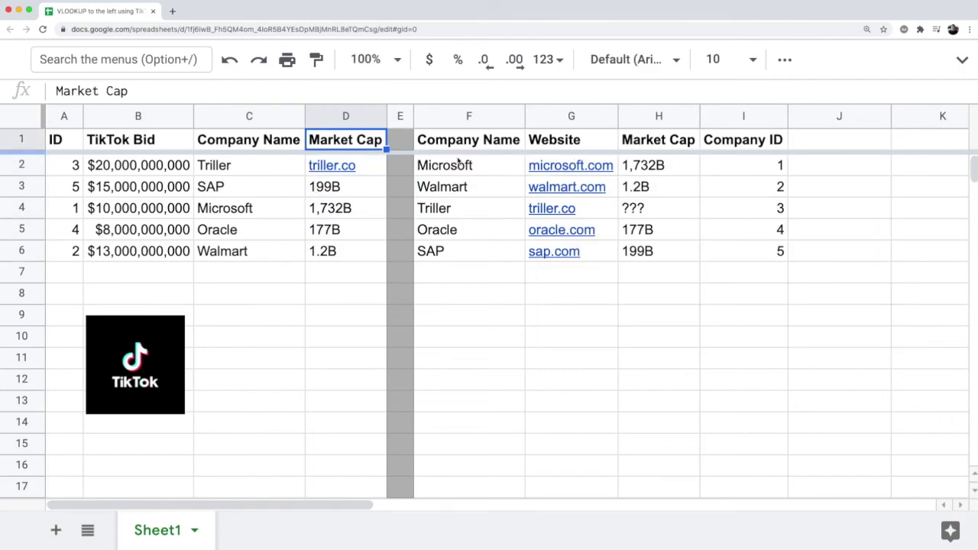
# Change the column index in D2's VLOOKUP formula to 2.
pyautogui.doubleClick(378, 170)
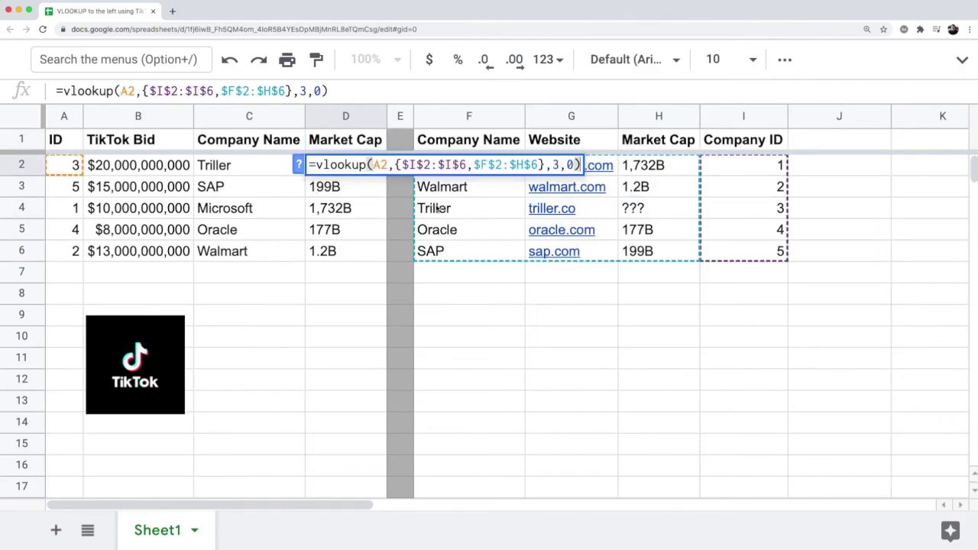
pyautogui.press('Left')
pyautogui.press('Left')
pyautogui.press('Left')
pyautogui.press('BackSpace')
pyautogui.write('2')
pyautogui.press('Return')
pyautogui.press('Up')
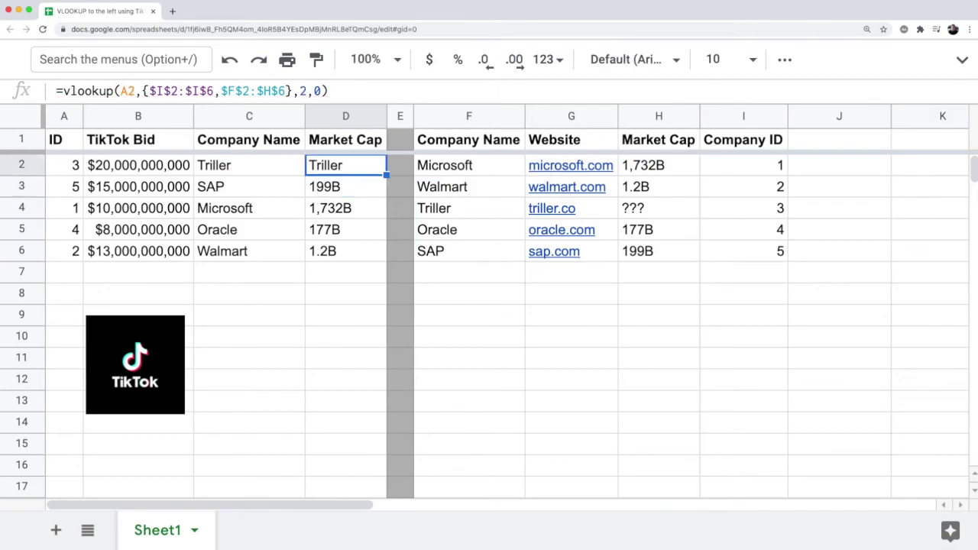
# Set the column index in D2's VLOOKUP to 4 for the market cap and select D2:D6.
pyautogui.doubleClick(362, 170)
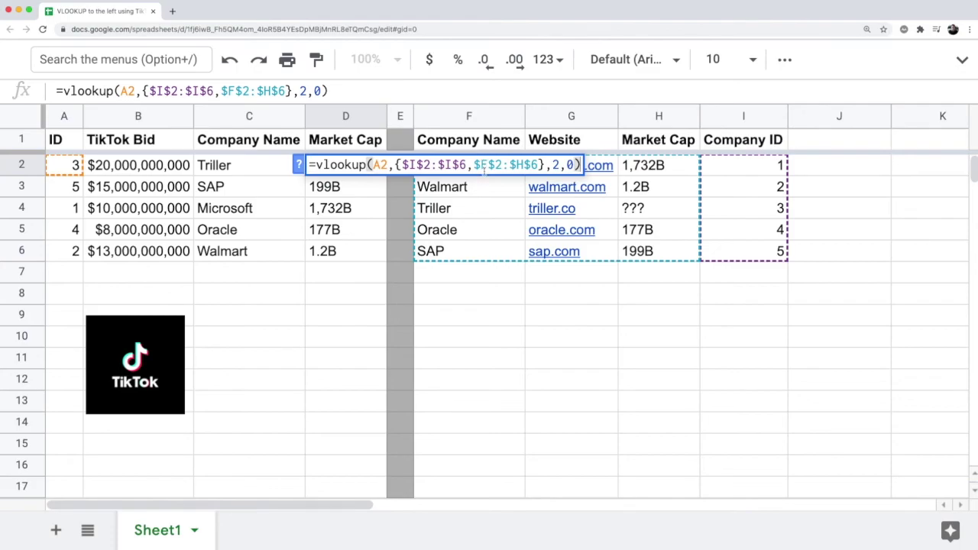
pyautogui.click(556, 165)
pyautogui.press('BackSpace')
pyautogui.write('4')
pyautogui.press('Return')
pyautogui.press('Up')
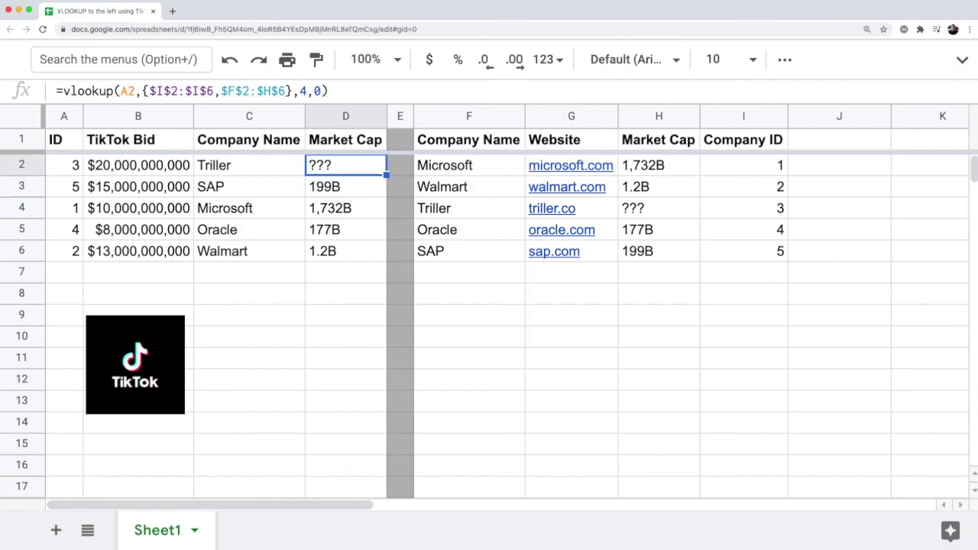
pyautogui.hotkey('ctrl', 'shift', 'Down')
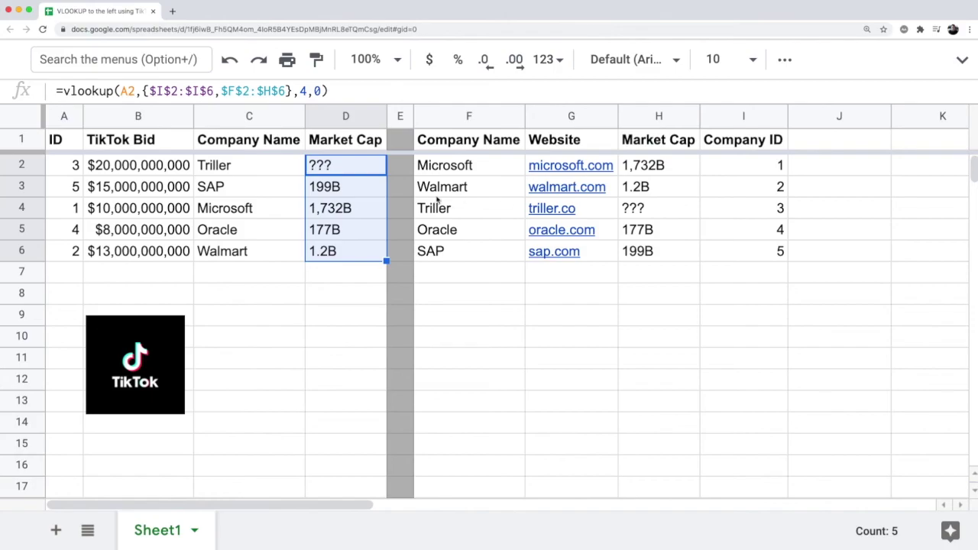
# Examine the array literal in D2's VLOOKUP, highlighting the ID range $I$2:$I$6 and the company data range $F$2:$H$6.
pyautogui.doubleClick(374, 168)
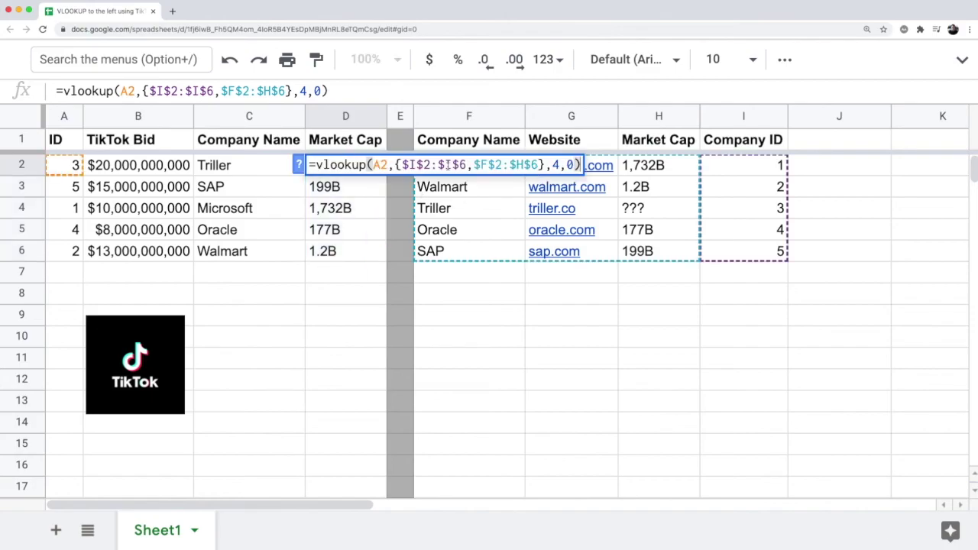
pyautogui.moveTo(402, 165); pyautogui.dragTo(466, 165)
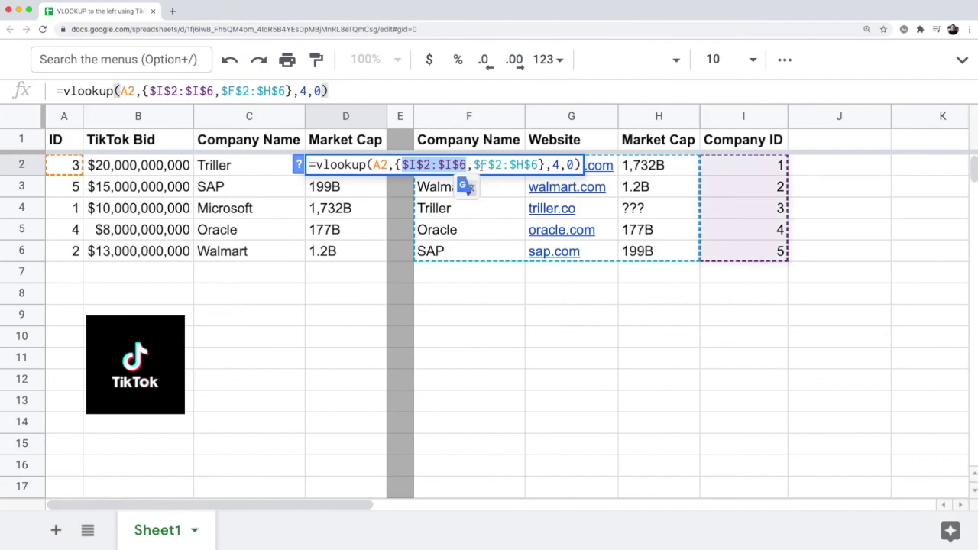
pyautogui.moveTo(474, 165); pyautogui.dragTo(543, 165)
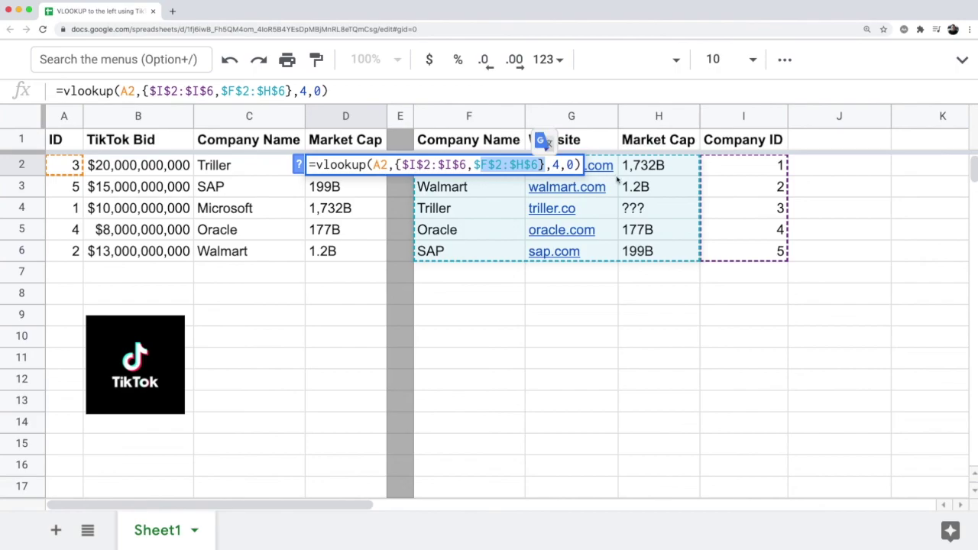
pyautogui.moveTo(619, 181)
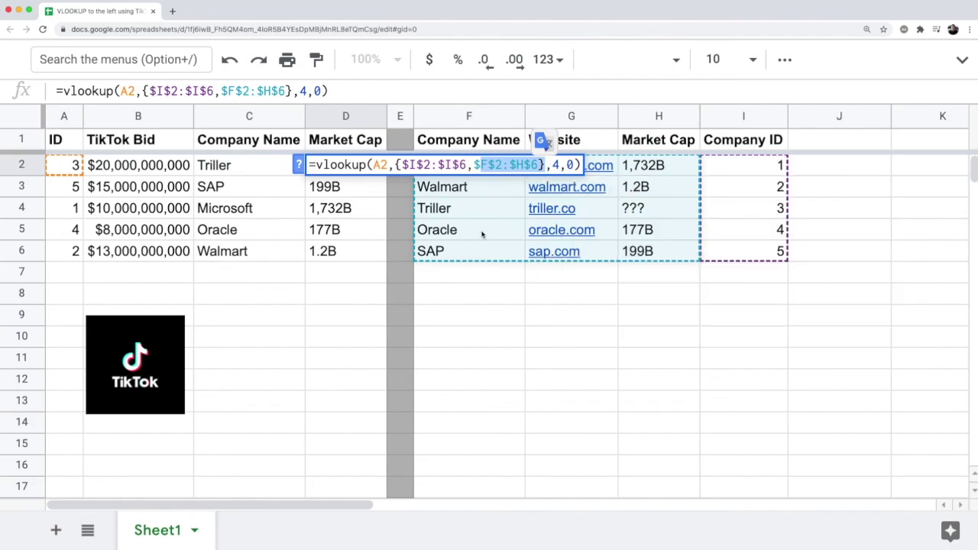